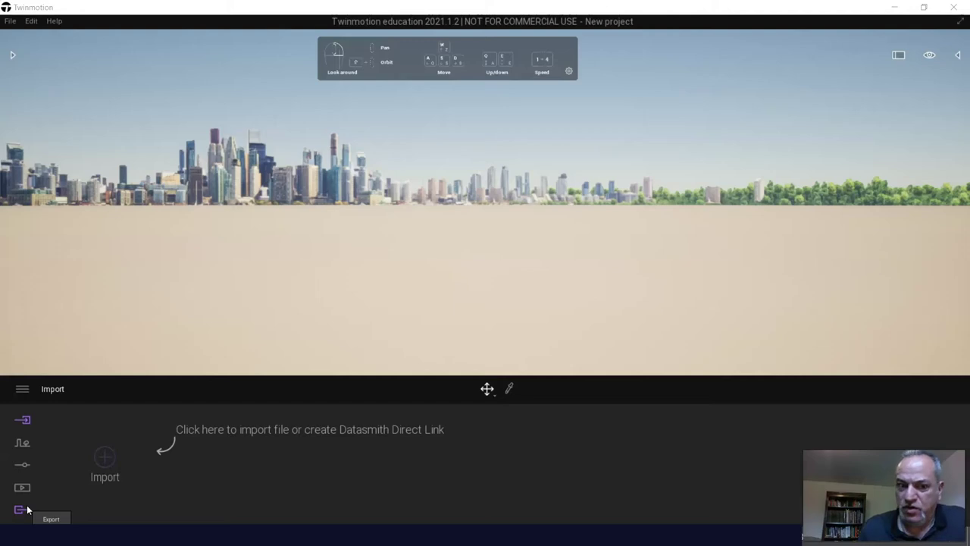
- Open the Materials room demo scene
click(22, 390)
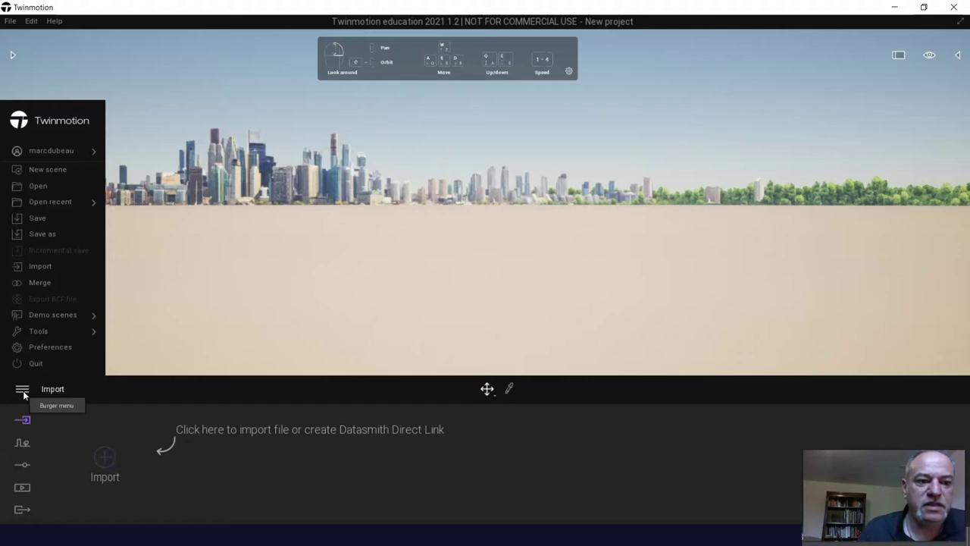
mouse_move(69, 317)
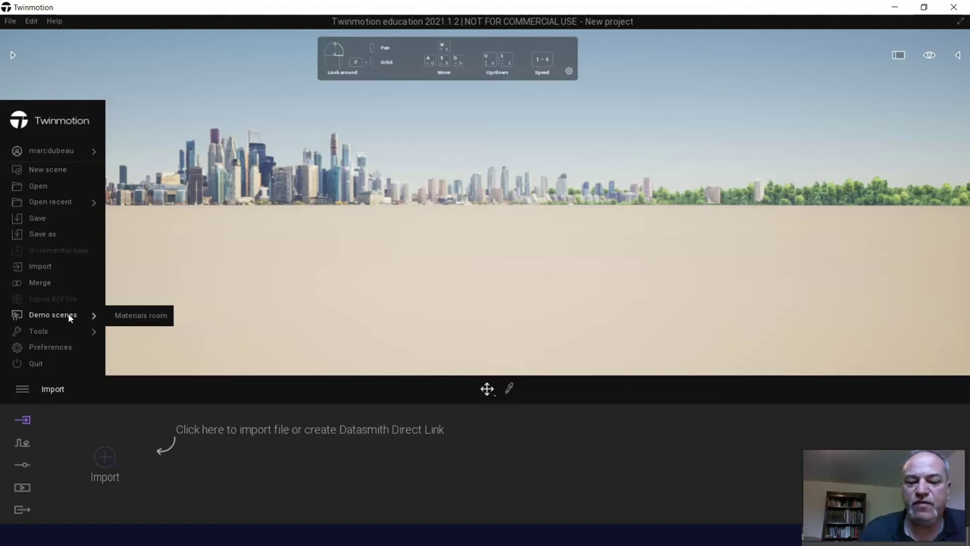
click(140, 316)
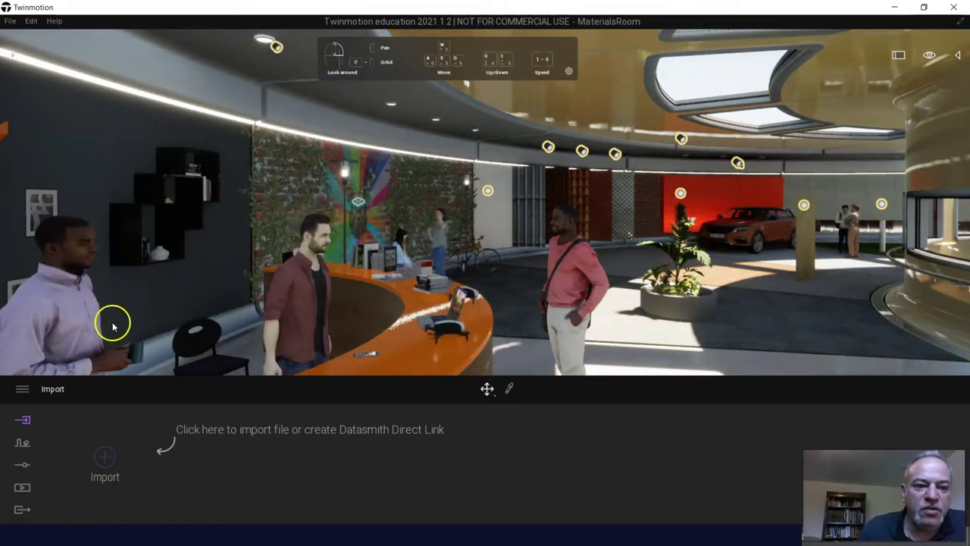
- Select the people around the reception desk, the drone on the counter and a ceiling spot light to inspect their properties
click(68, 323)
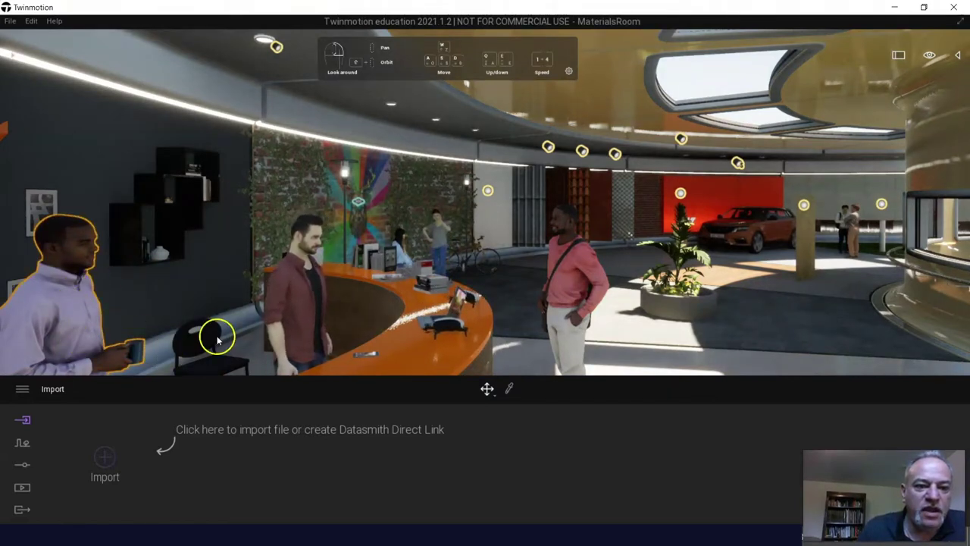
click(300, 288)
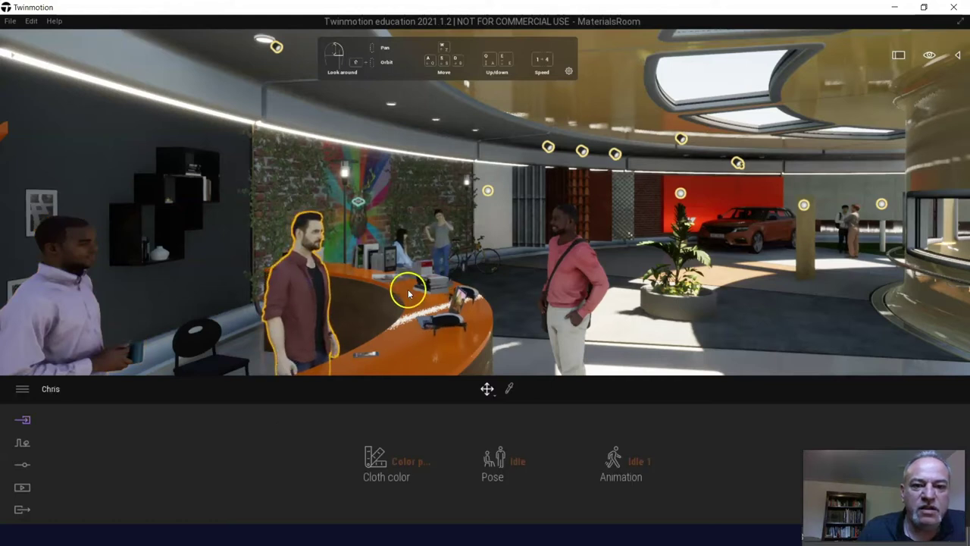
click(431, 250)
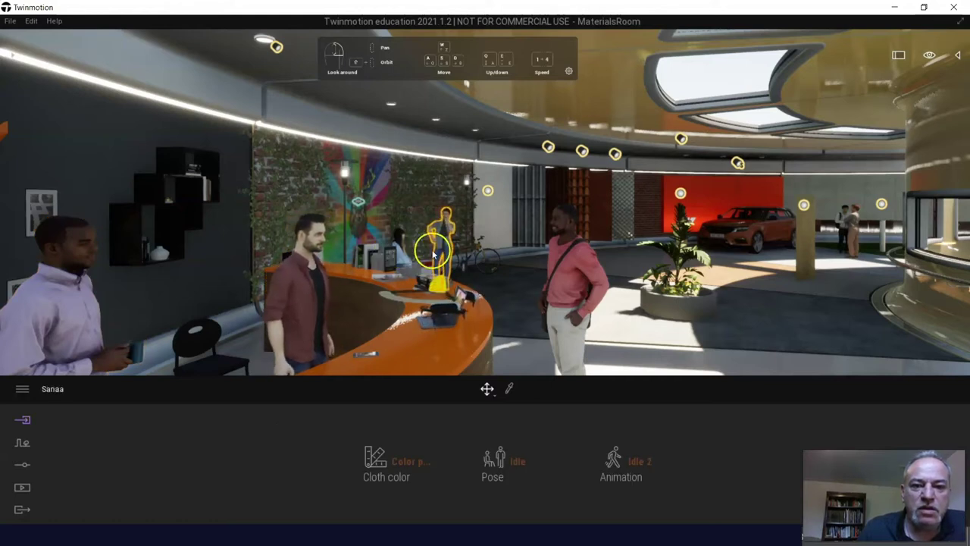
click(469, 328)
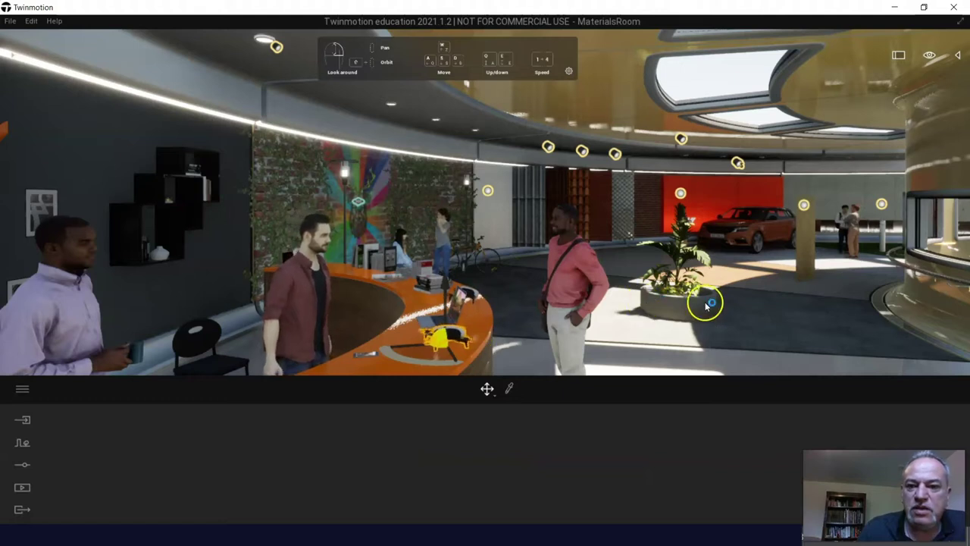
click(615, 154)
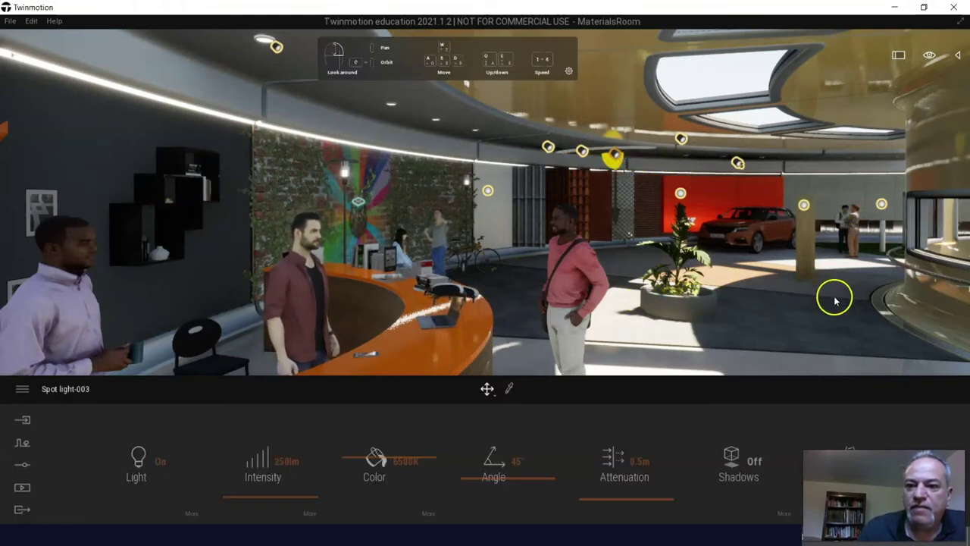
- Review the available keyboard and mouse navigation presets and clear the object selection
right_drag(809, 313, 809, 311)
drag(808, 310, 813, 311)
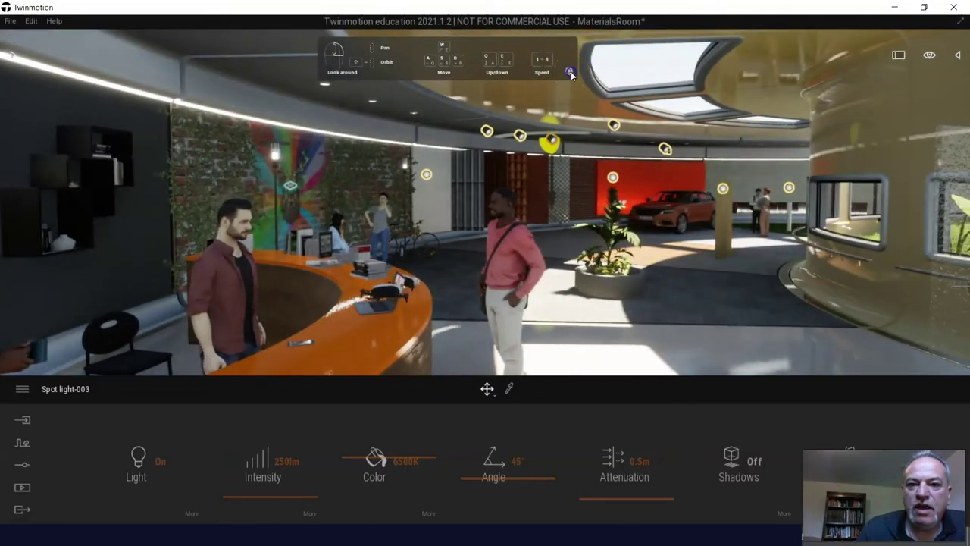
click(569, 71)
click(566, 134)
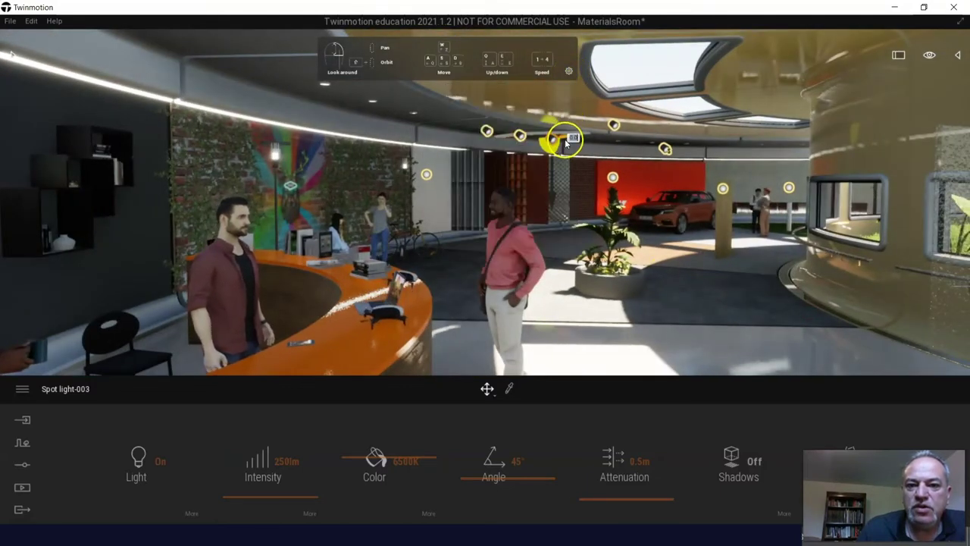
click(569, 71)
click(546, 133)
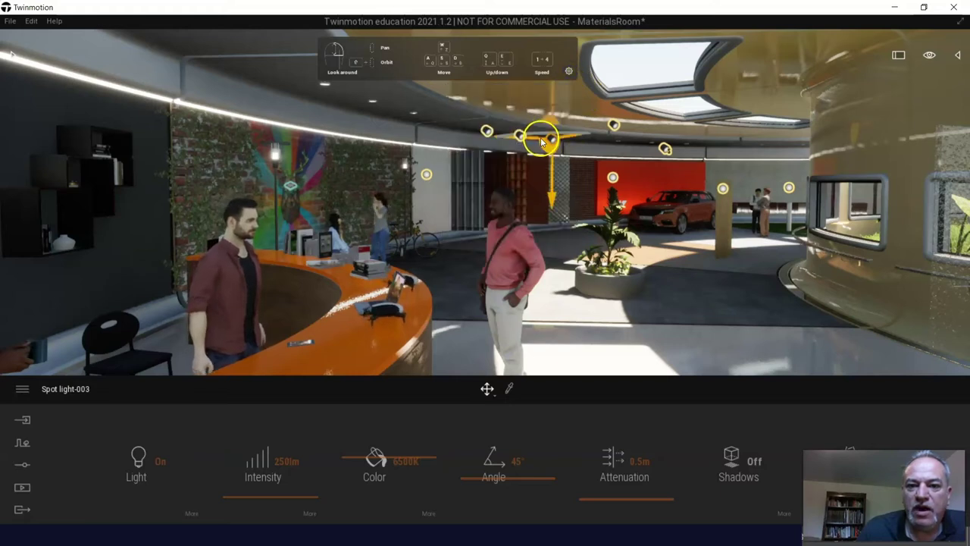
click(569, 71)
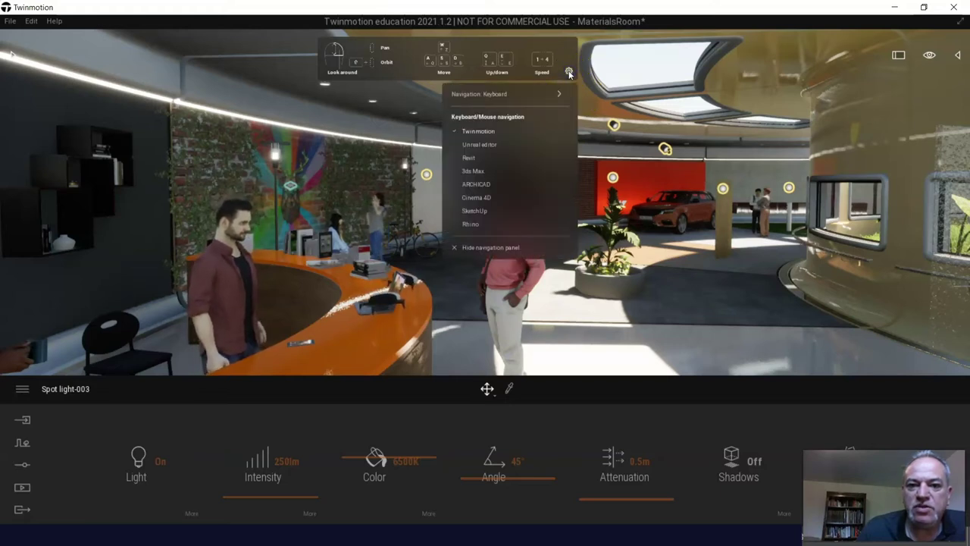
click(608, 75)
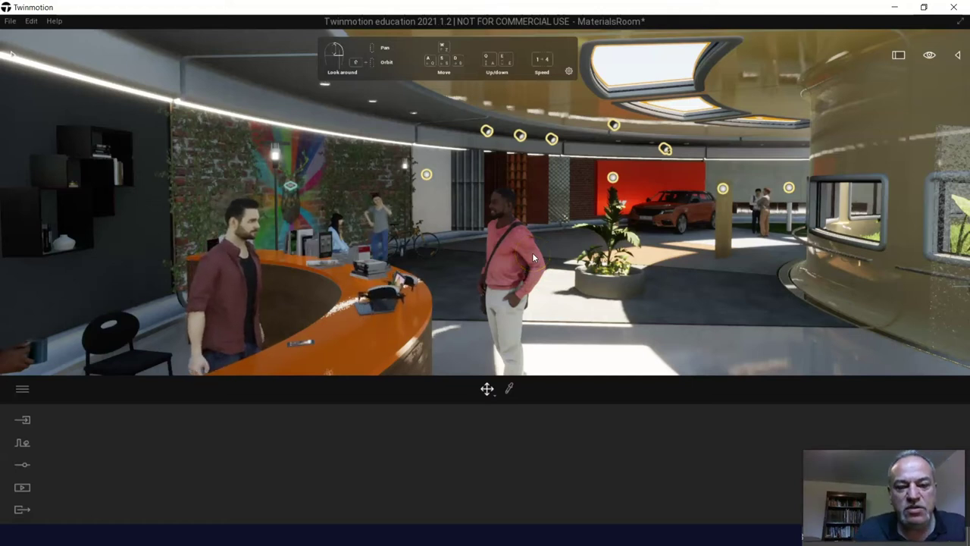
- Explore the showroom from the reception desk across to the mural wall with the bench and bicycle
scroll(533, 257, up, 5)
scroll(533, 258, down, 5)
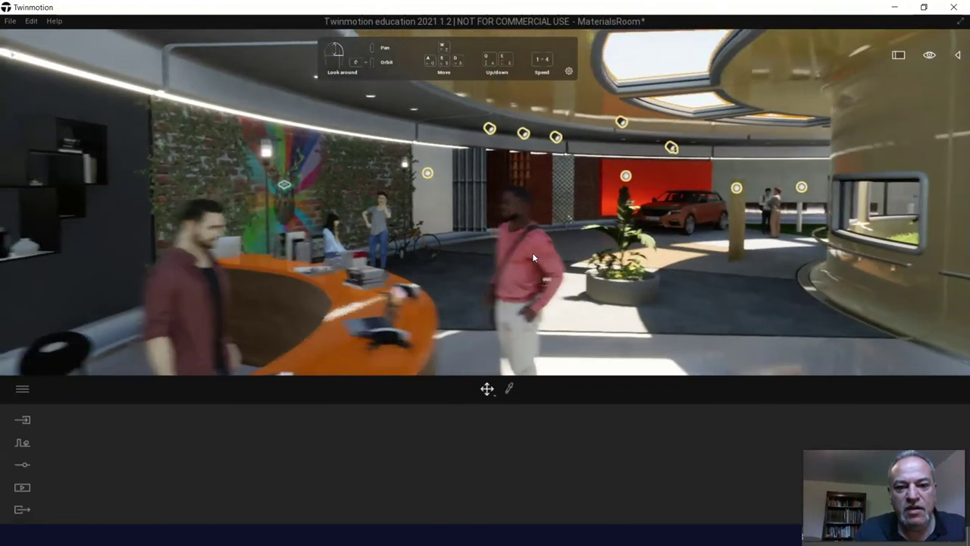
key(a)
key(d)
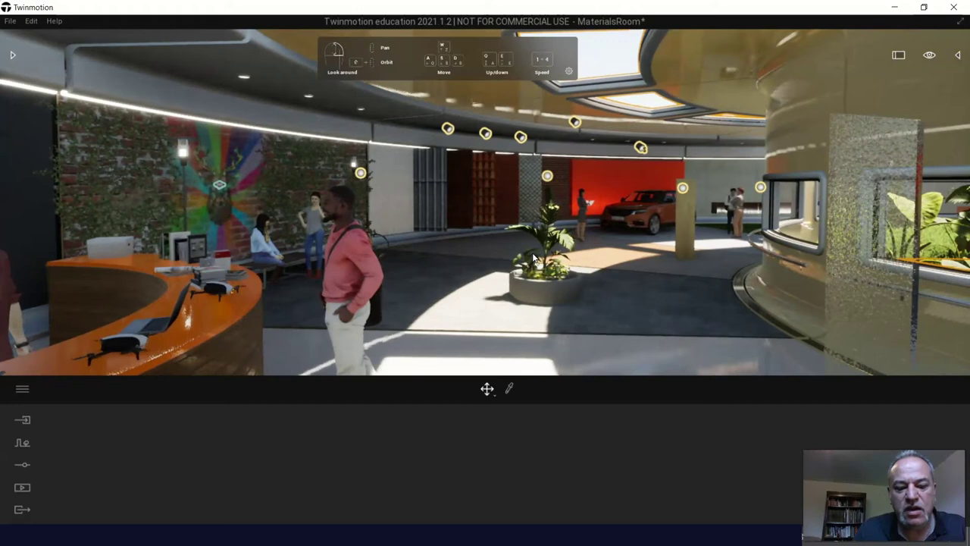
scroll(533, 258, up, 5)
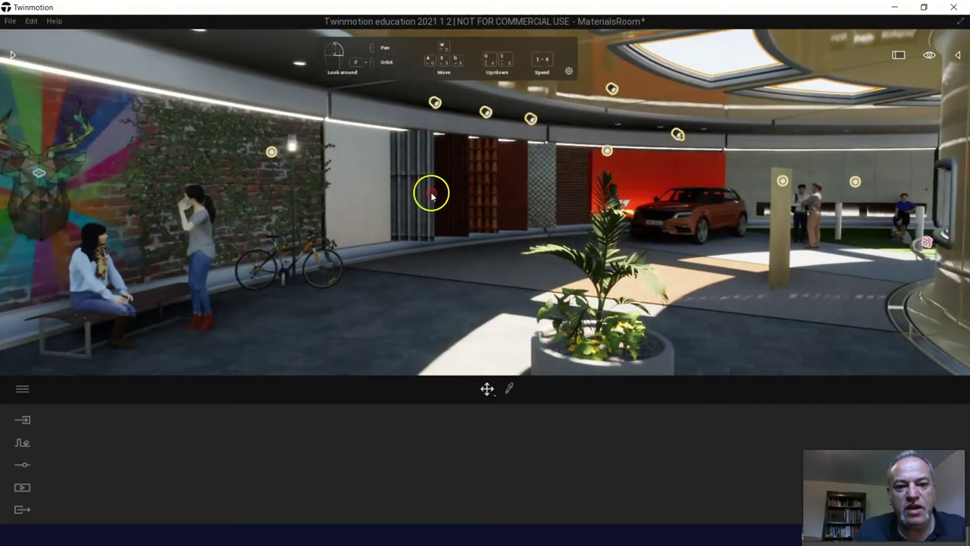
mouse_move(433, 195)
right_down()
mouse_move(536, 244)
mouse_move(562, 227)
right_up()
scroll(549, 240, up, 5)
scroll(561, 225, down, 5)
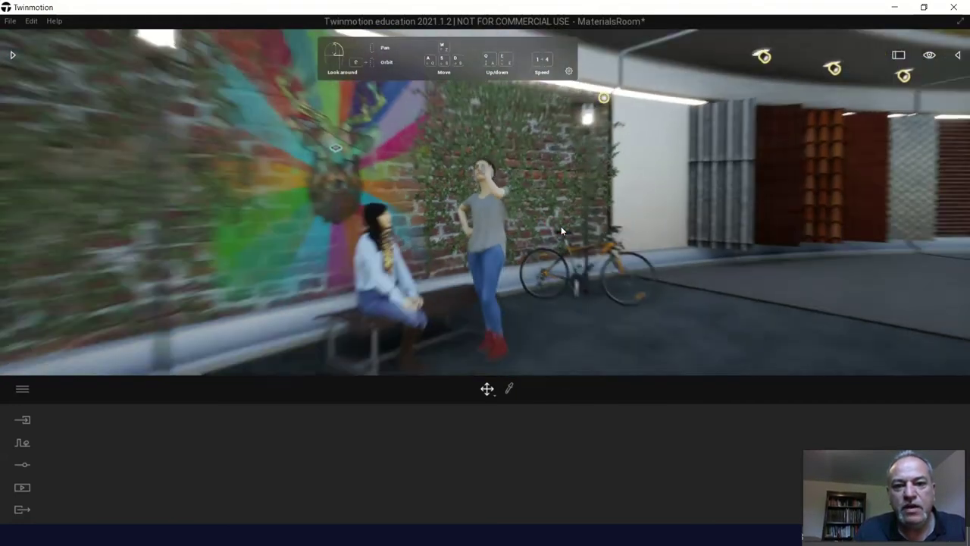
scroll(561, 226, up, 5)
scroll(561, 225, down, 5)
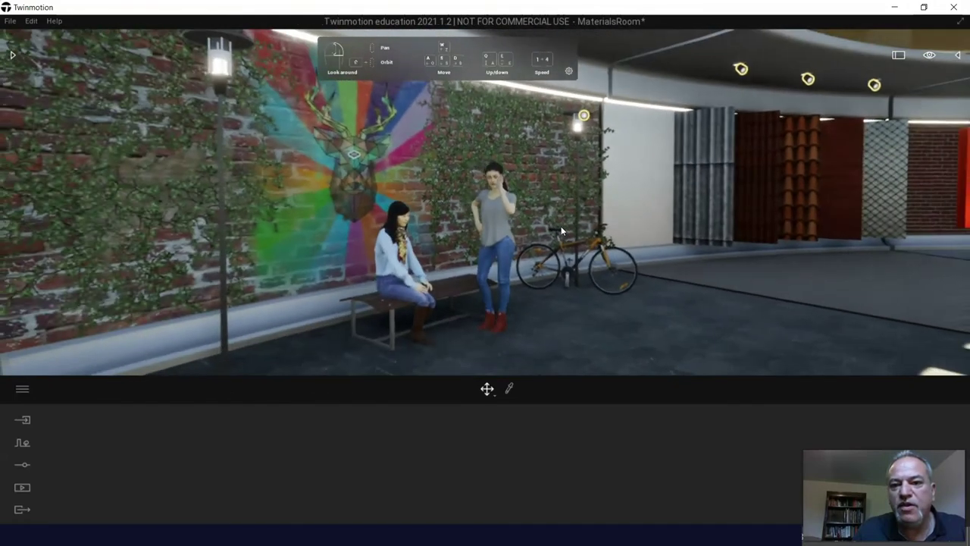
- Examine the mural wall area by moving the camera sideways, forward, backward, up and down
right_drag(561, 226, 561, 225)
key(a)
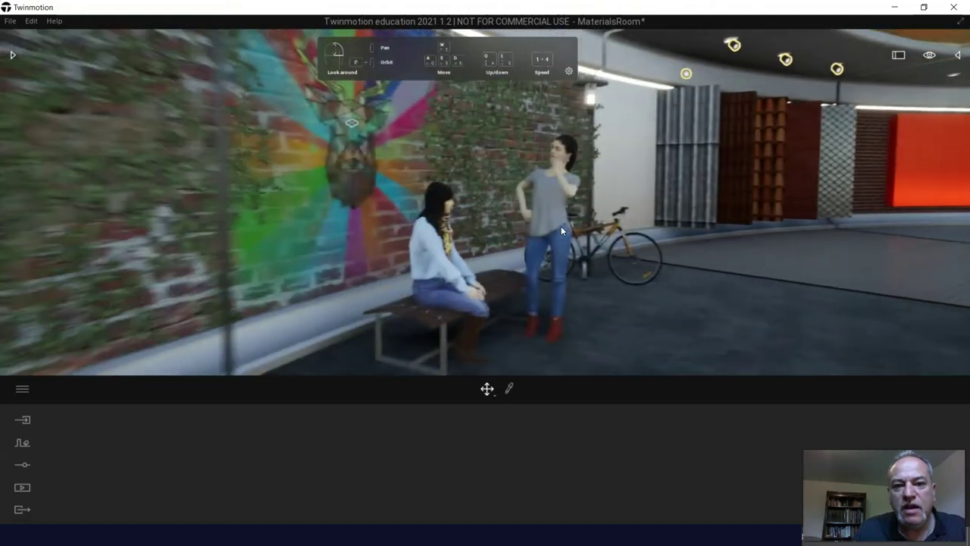
key(s)
key(d)
key(w)
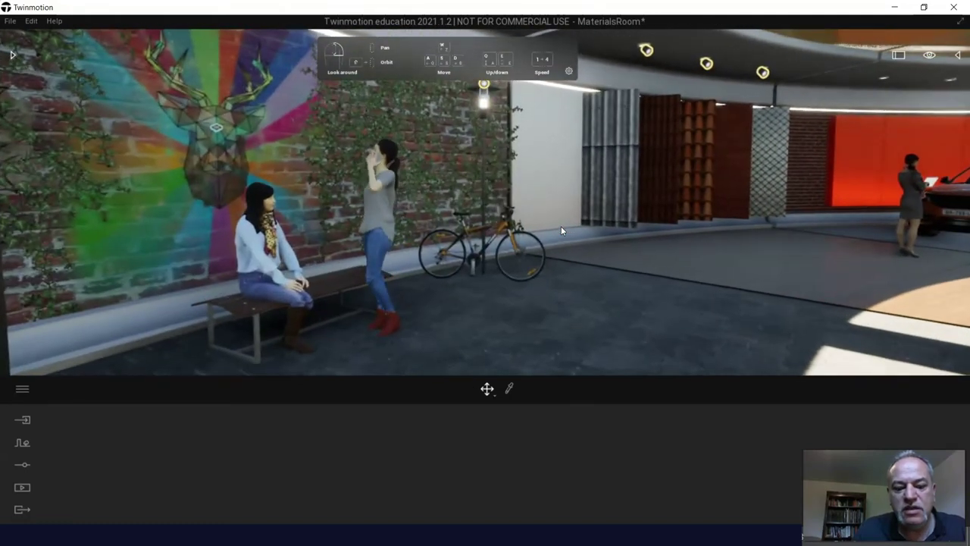
key(q)
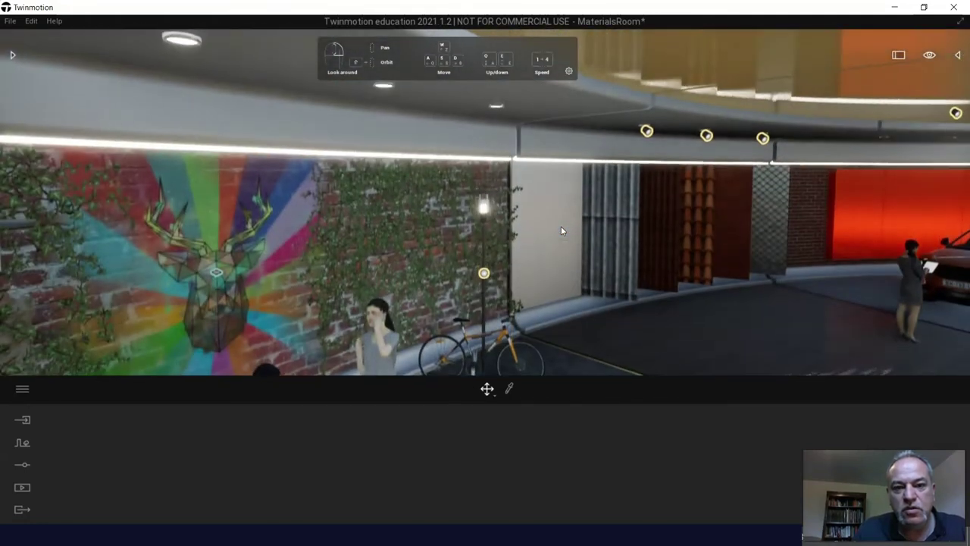
key(e)
key(q)
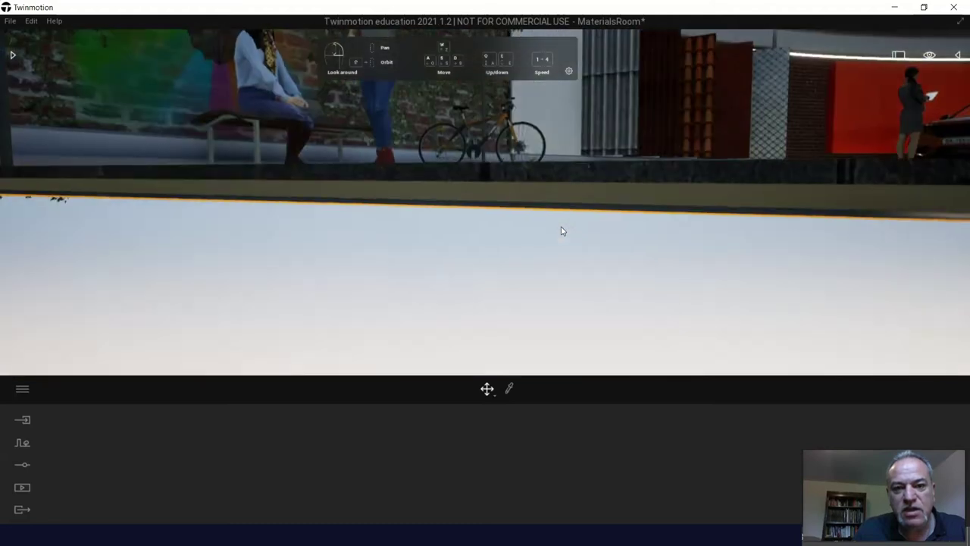
key(e)
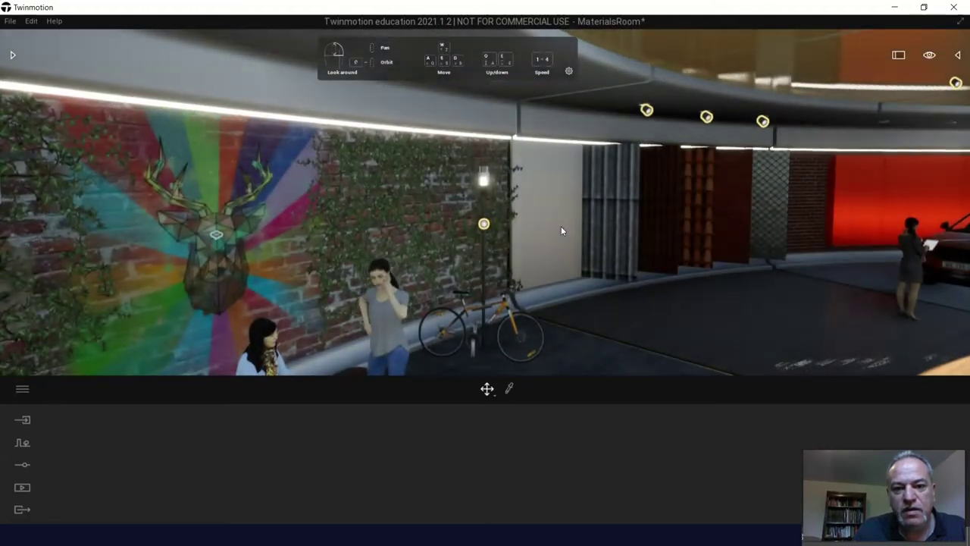
key(s)
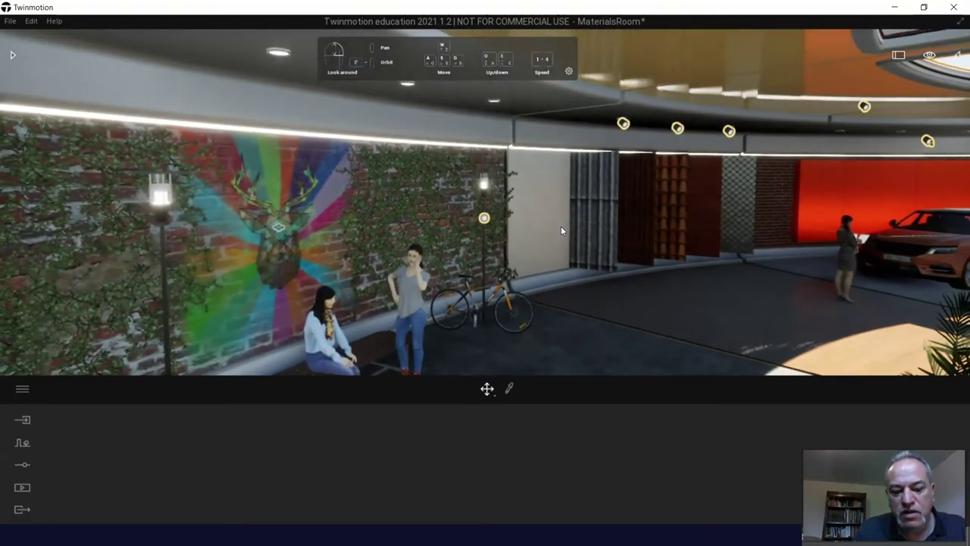
key(s)
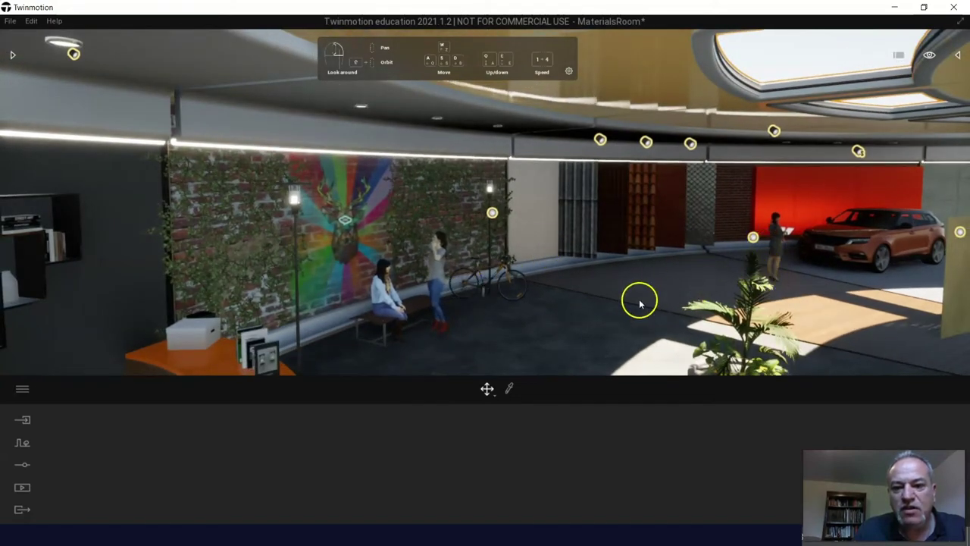
- Select the bicycle beside the brick wall and focus the camera on it for a close-up look
click(508, 302)
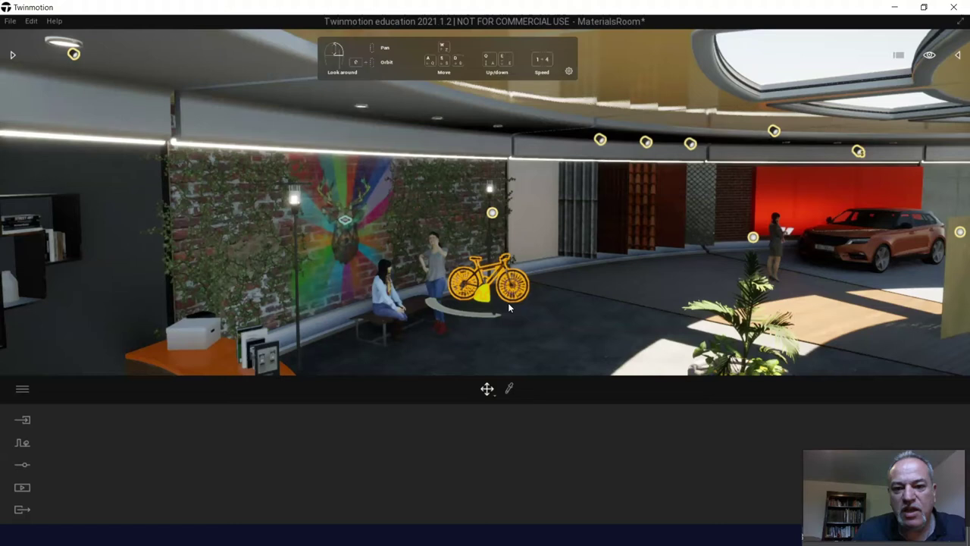
double_click(508, 303)
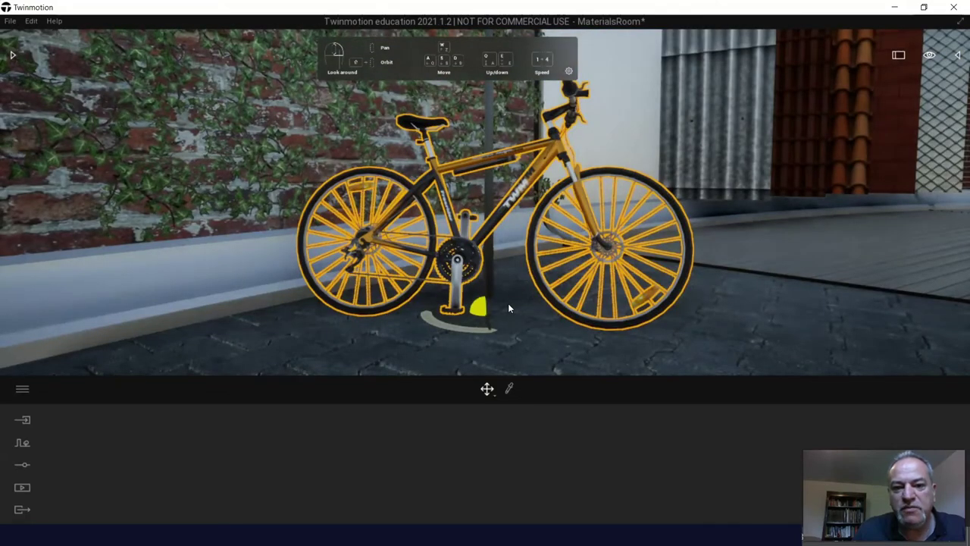
scroll(555, 234, down, 5)
right_drag(553, 238, 644, 162)
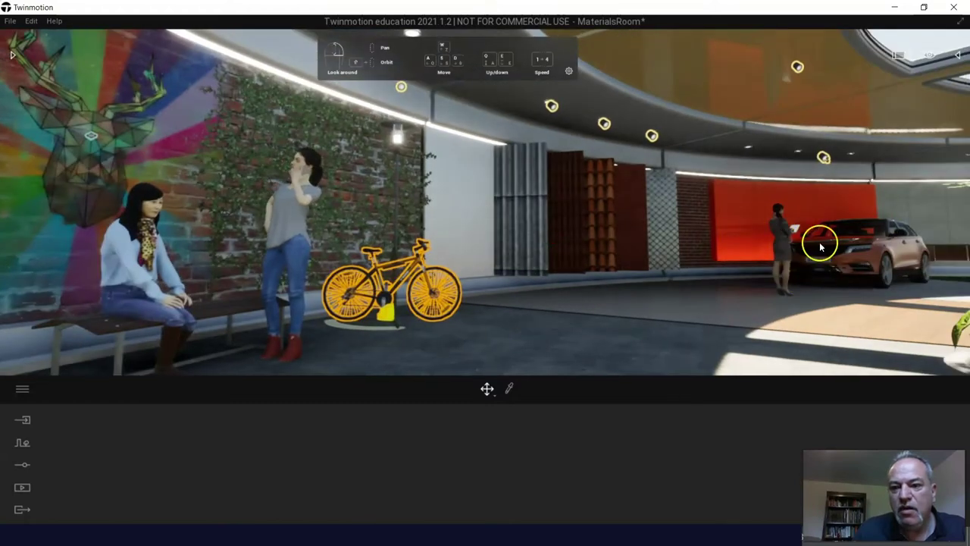
- Focus the camera on the coral SUV and examine its side from nearer and farther distances
double_click(853, 245)
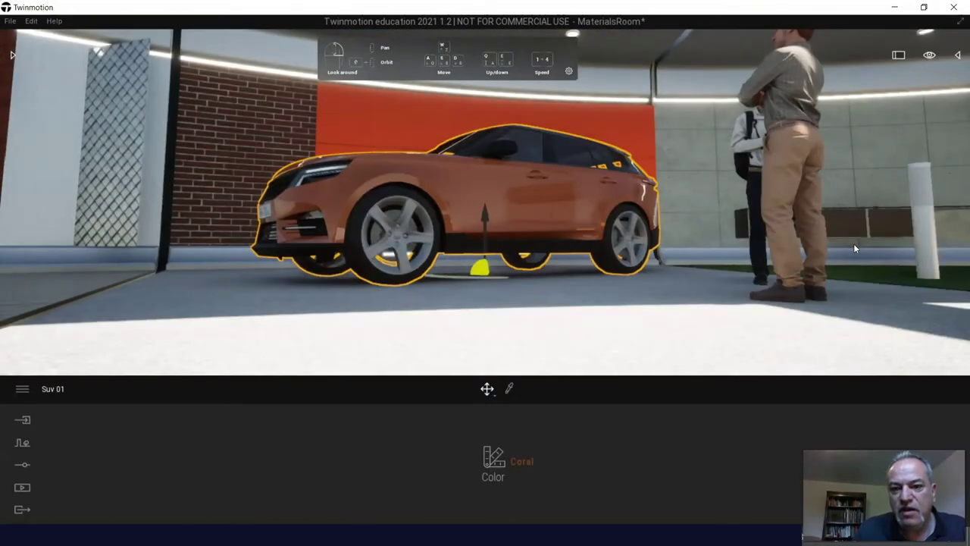
scroll(700, 250, up, 3)
scroll(701, 248, down, 2)
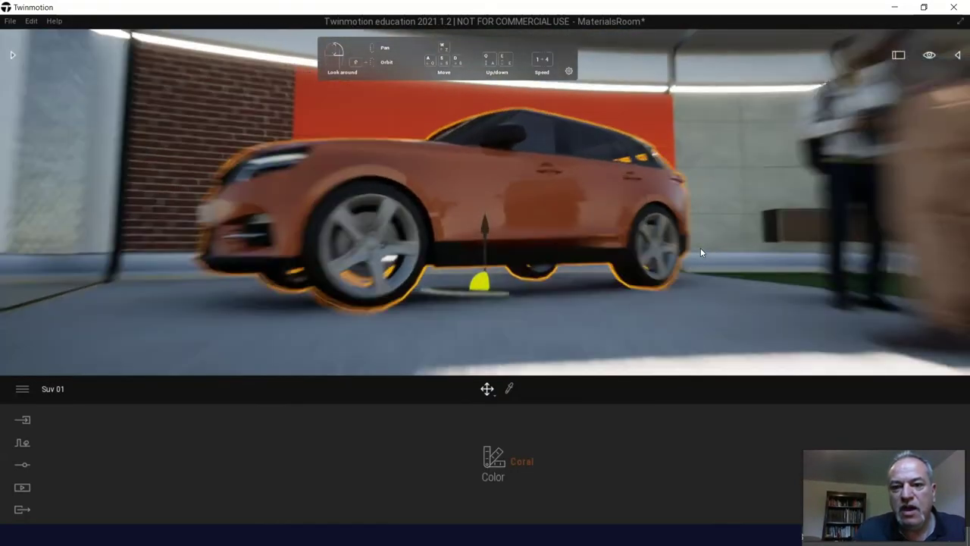
scroll(701, 249, up, 4)
scroll(696, 256, down, 4)
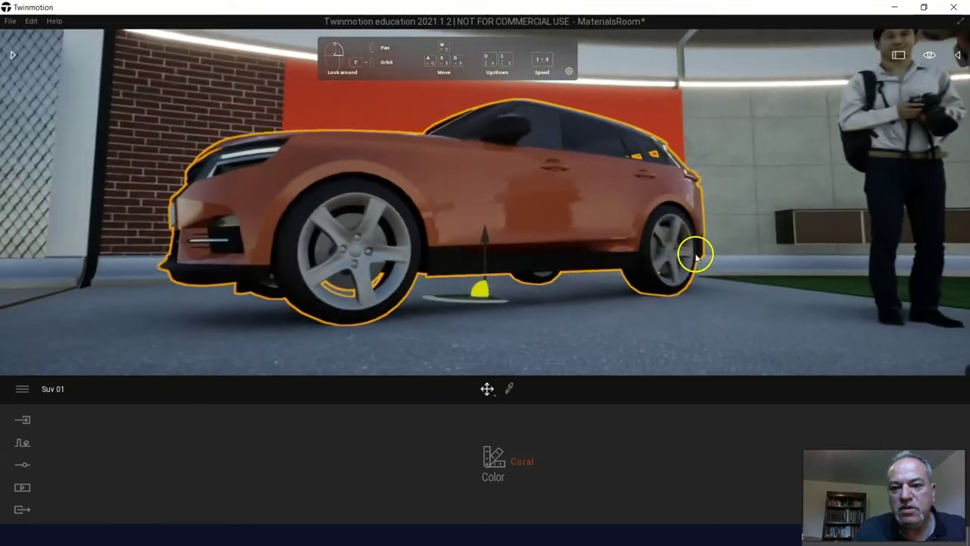
mouse_move(696, 256)
right_down()
mouse_move(707, 223)
mouse_move(697, 242)
right_up()
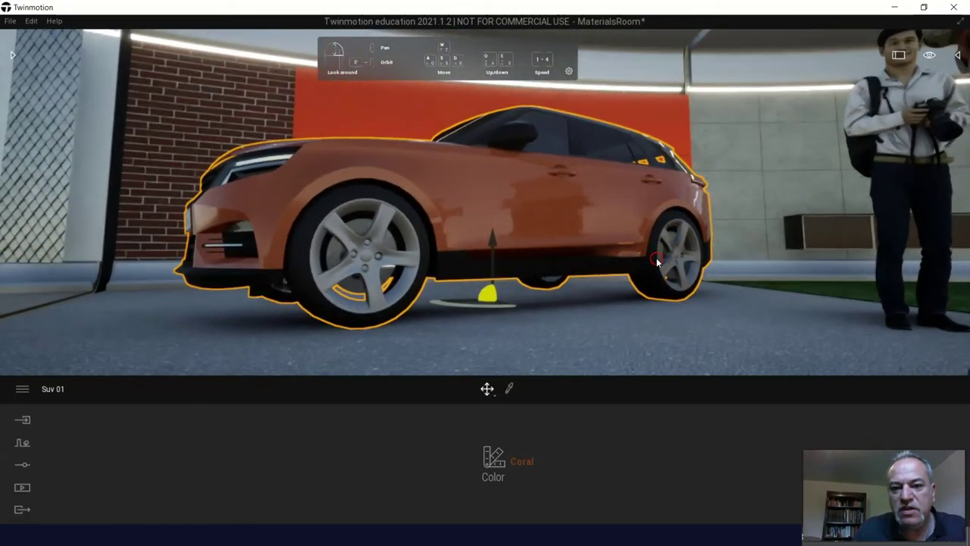
- Examine the front of the SUV and look back across the showroom towards the planter and reception desk
key(e)
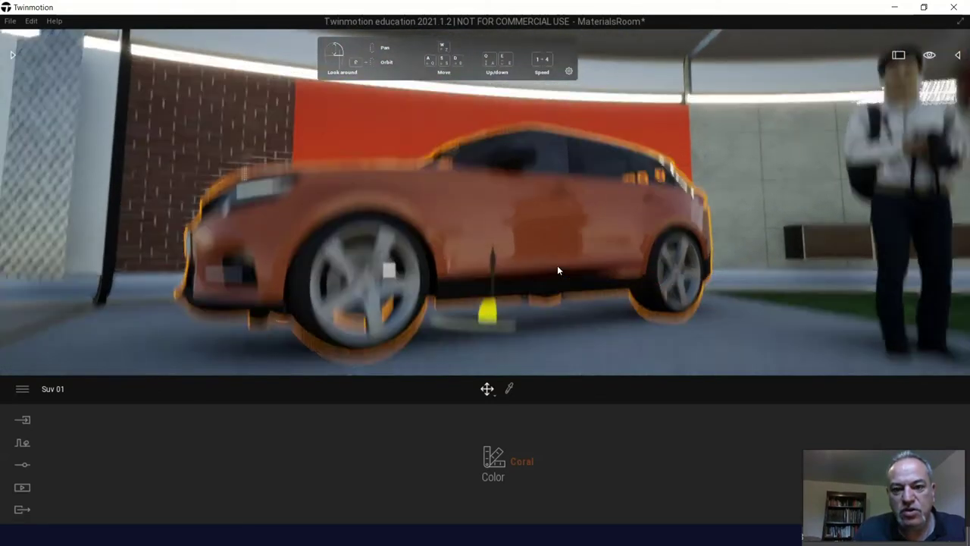
mouse_move(557, 276)
right_down()
mouse_move(557, 284)
mouse_move(524, 277)
mouse_move(554, 278)
right_up()
key(s)
key(w)
key(s)
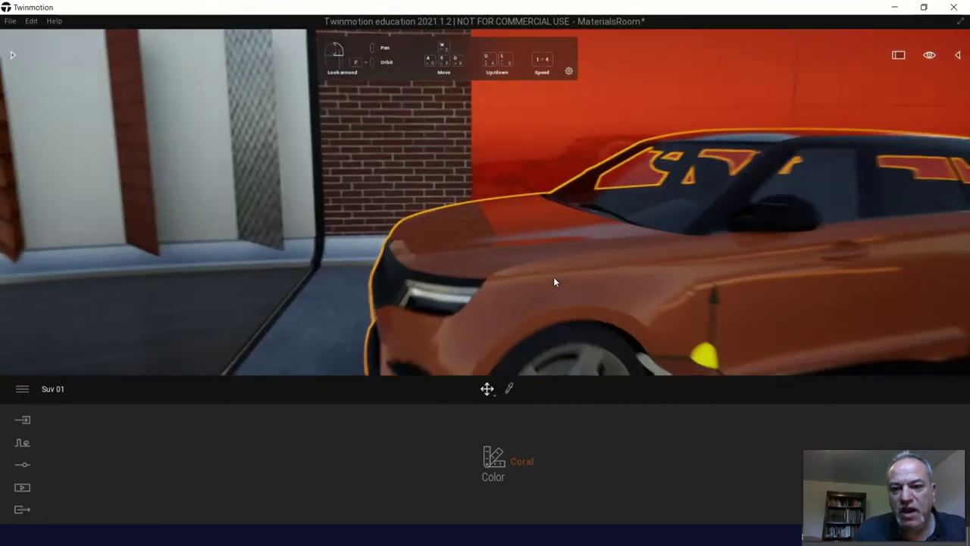
mouse_move(680, 279)
right_down()
mouse_move(660, 278)
mouse_move(679, 276)
right_up()
key(a)
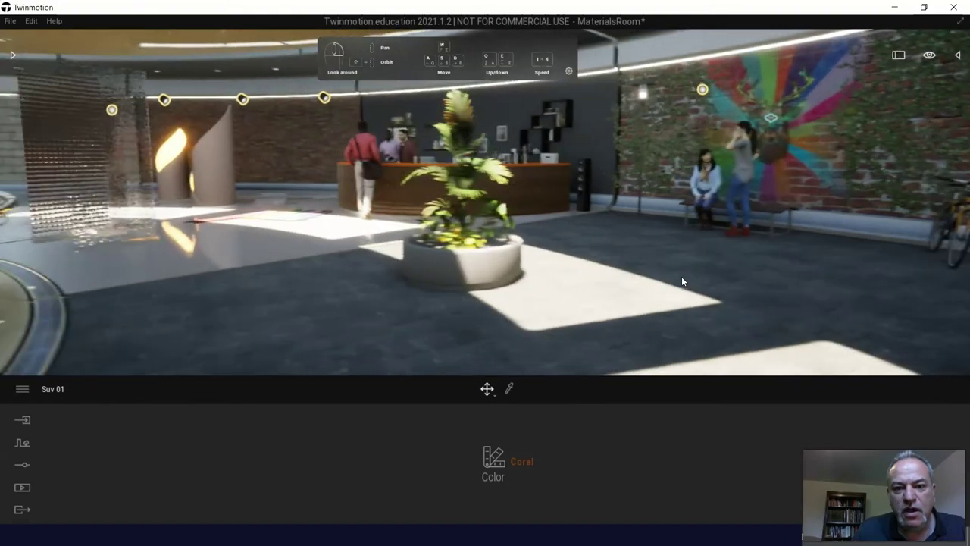
- Explore the showroom by moving the camera past the planter, up above the roof, back down inside and around towards the car
key(d)
key(w)
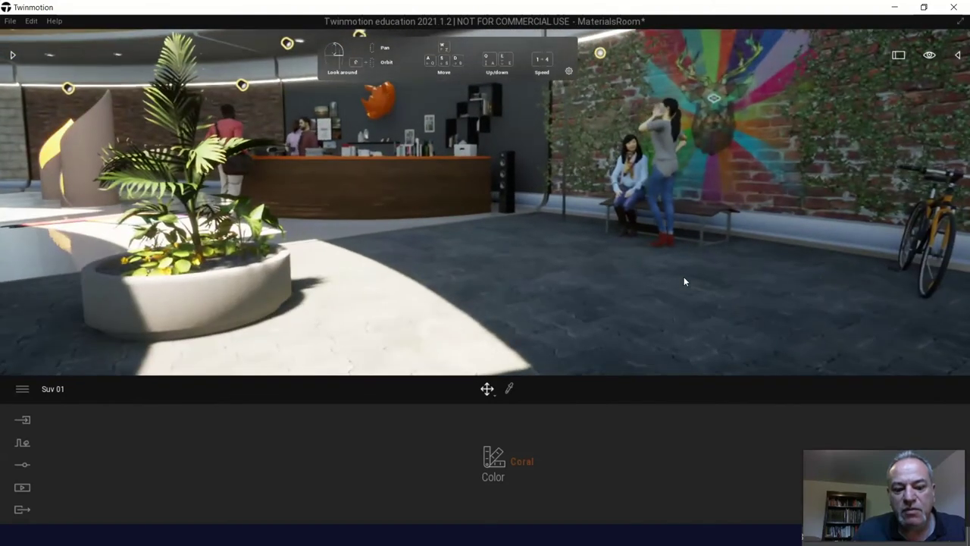
key(e)
key(e)
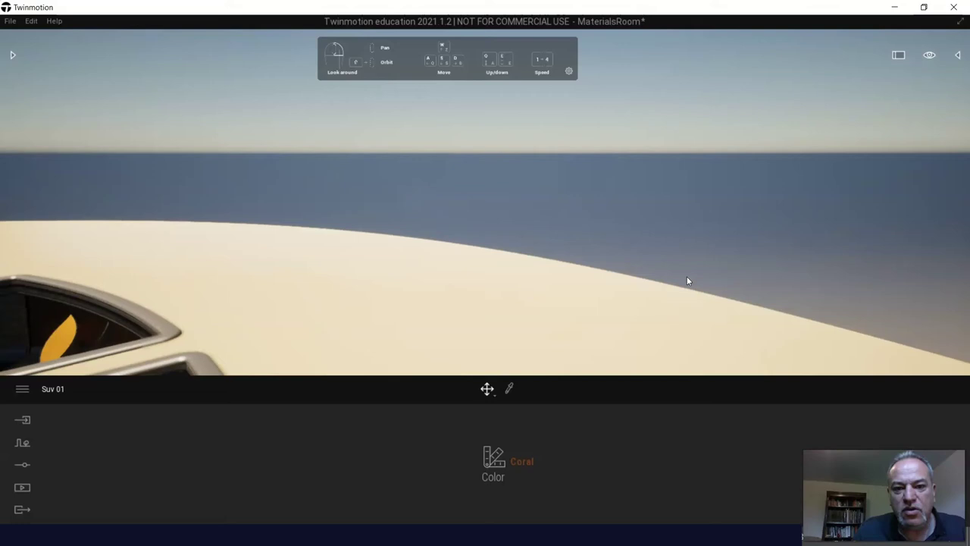
key(q)
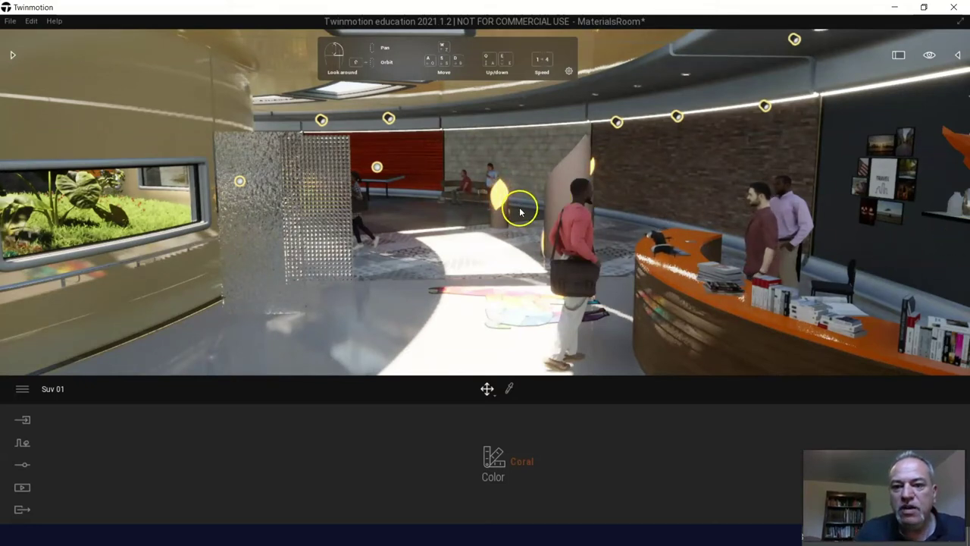
right_drag(520, 213, 520, 208)
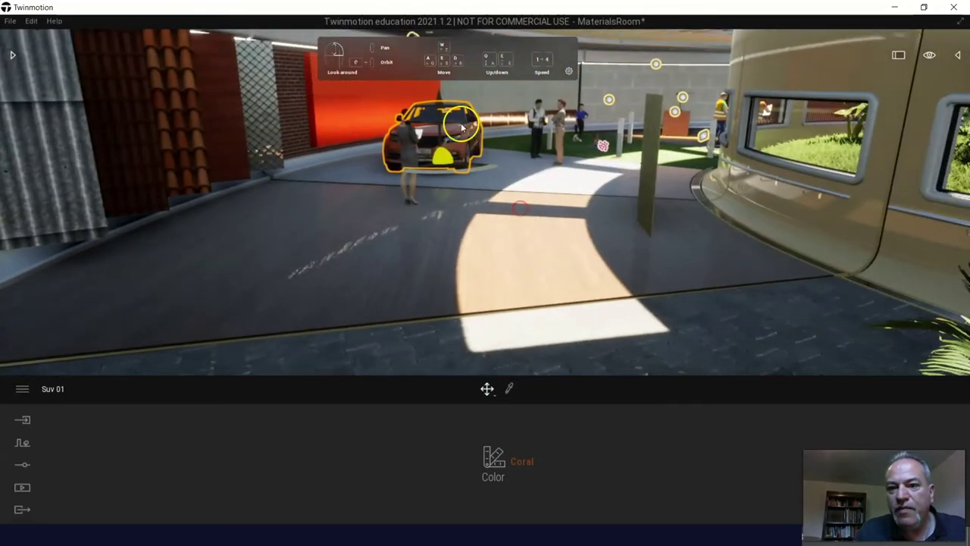
- Select the brick cube beneath the toy crane and focus the camera on it from a comfortable distance
click(678, 124)
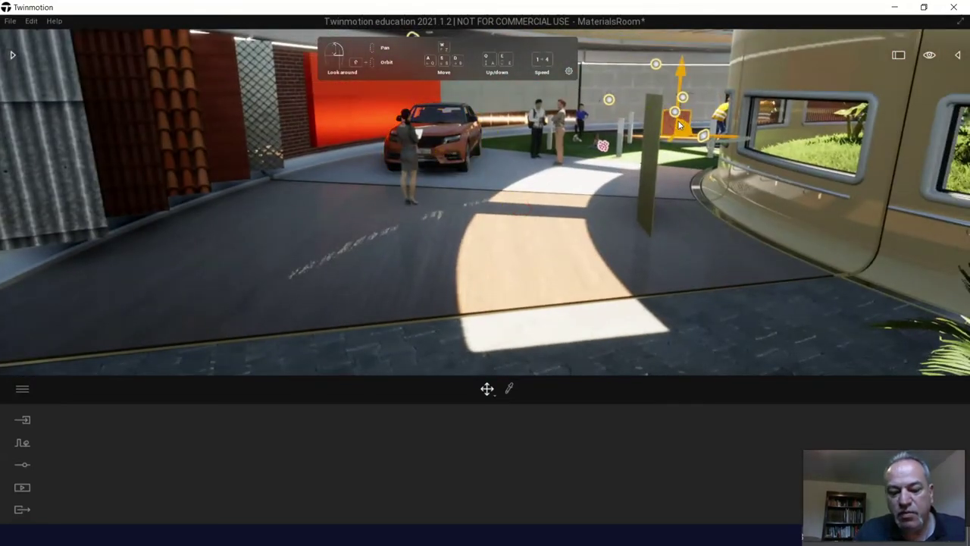
key(f)
scroll(602, 169, down, 4)
right_drag(602, 180, 602, 183)
key(a)
right_drag(675, 197, 676, 198)
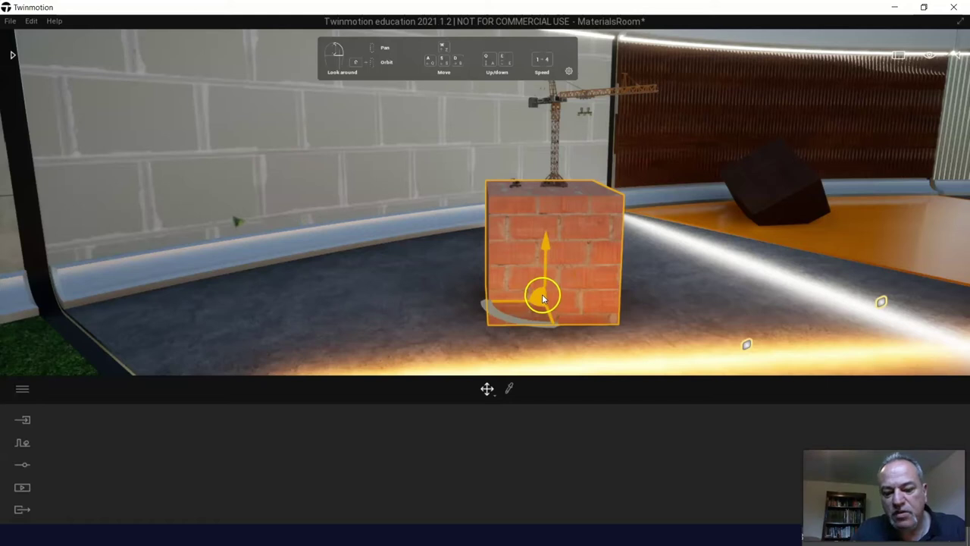
- Try stretching the brick cube vertically with the scale gizmo, and undo the stretch
key(space)
key(space)
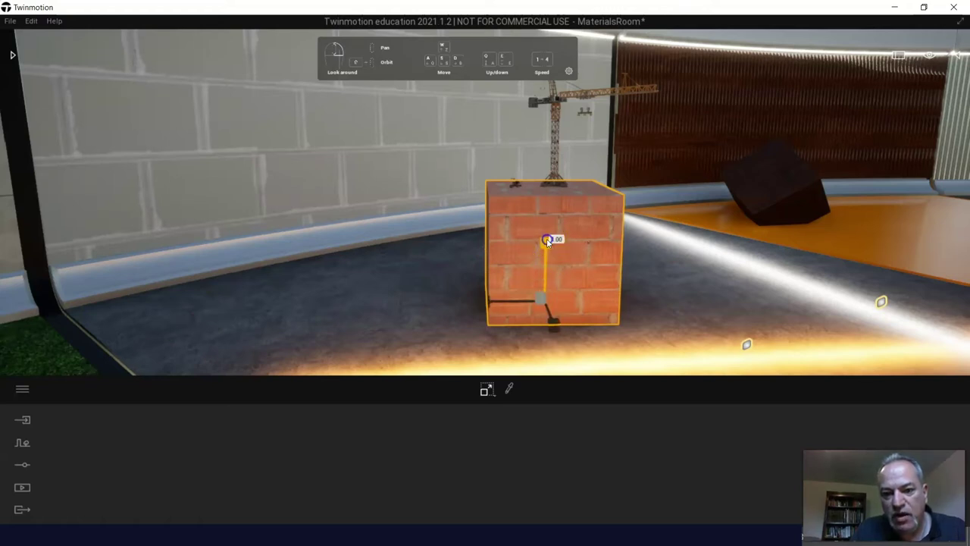
drag(547, 241, 546, 202)
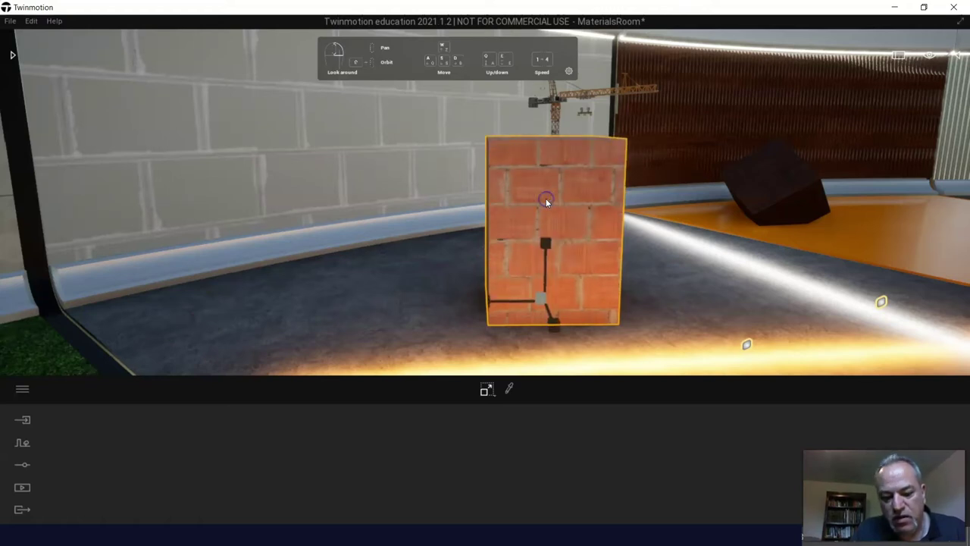
key(ctrl+z)
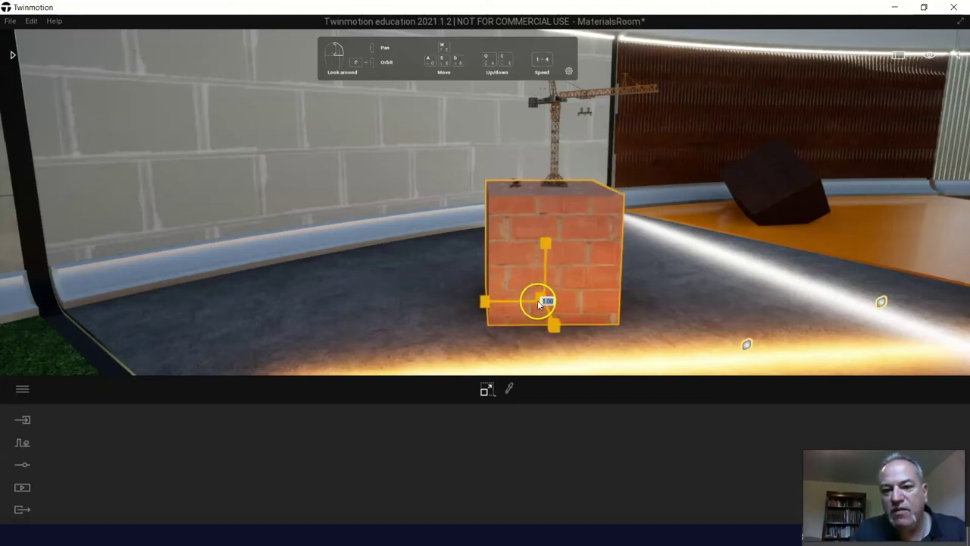
- Try scaling the brick cube uniformly and along its two horizontal axes, and undo all of these scale changes
drag(538, 301, 702, 261)
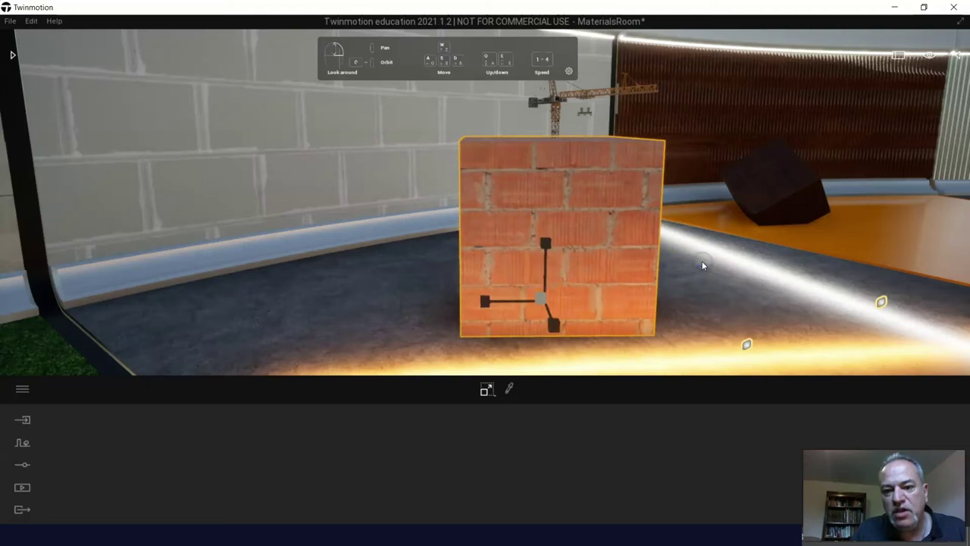
drag(491, 306, 448, 307)
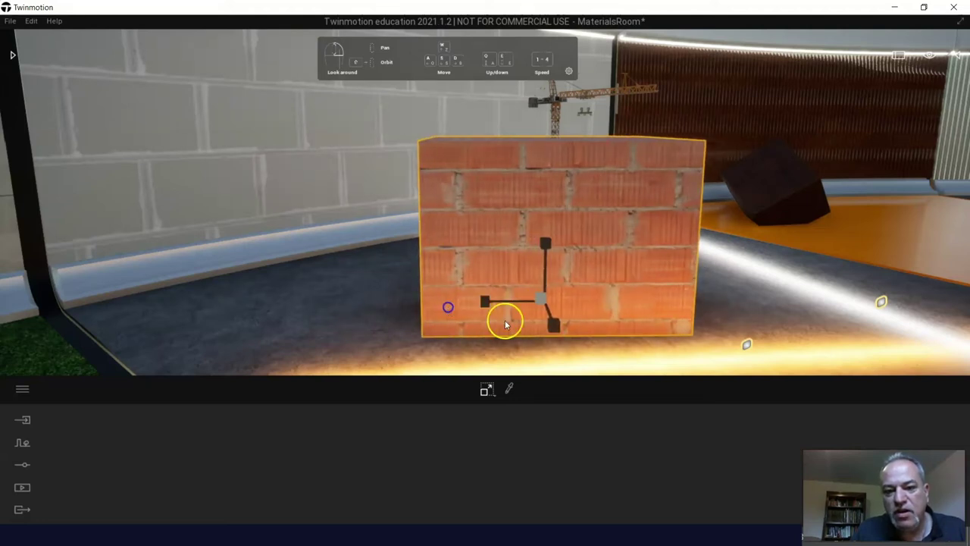
mouse_move(555, 324)
mouse_down()
mouse_move(582, 336)
mouse_move(563, 330)
mouse_up()
key(ctrl+z)
key(ctrl+z)
key(ctrl+z)
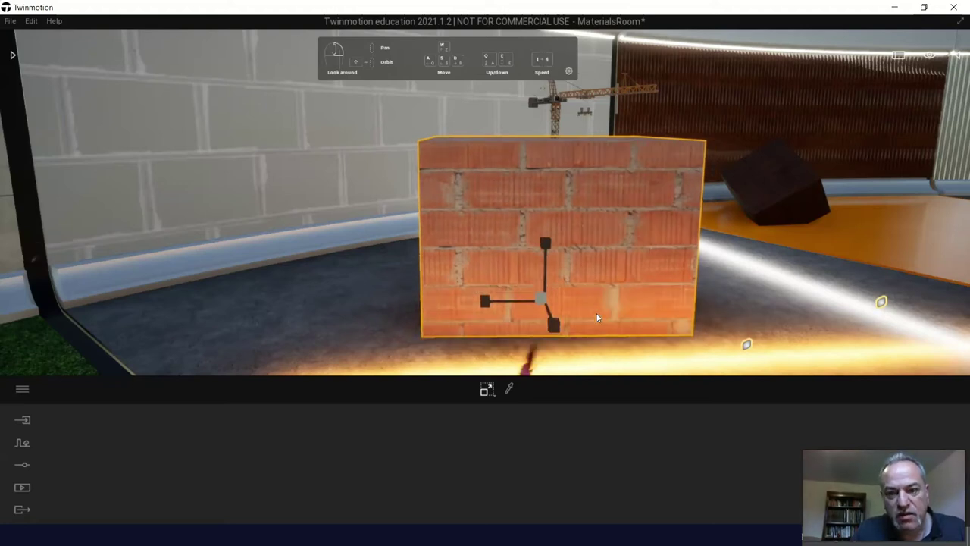
click(531, 335)
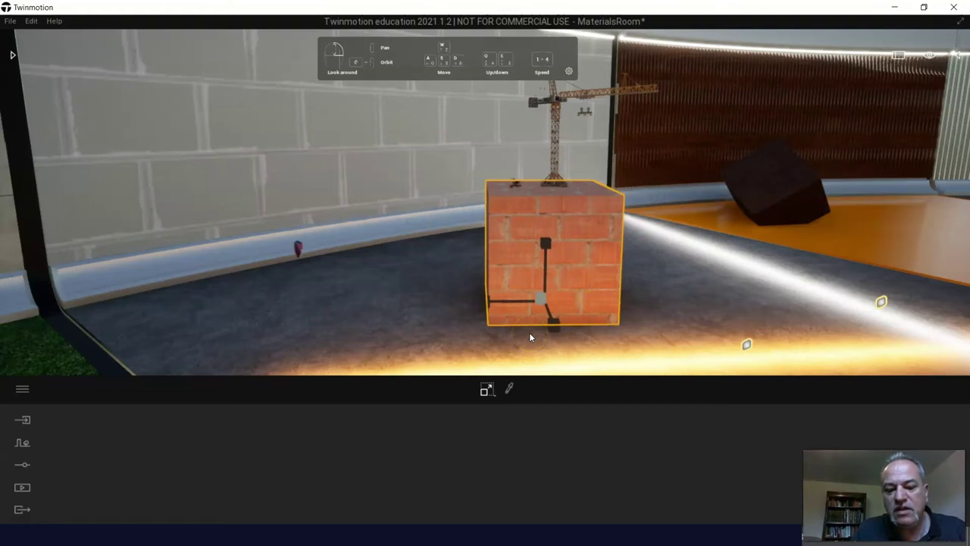
- Switch the selected brick cube's gizmo from scaling to rotation
click(526, 332)
click(535, 306)
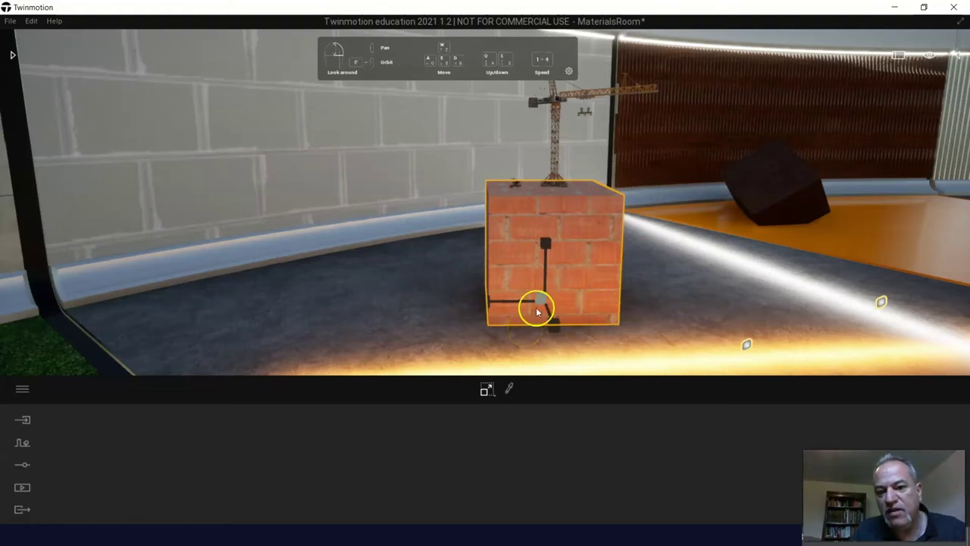
click(556, 281)
click(548, 298)
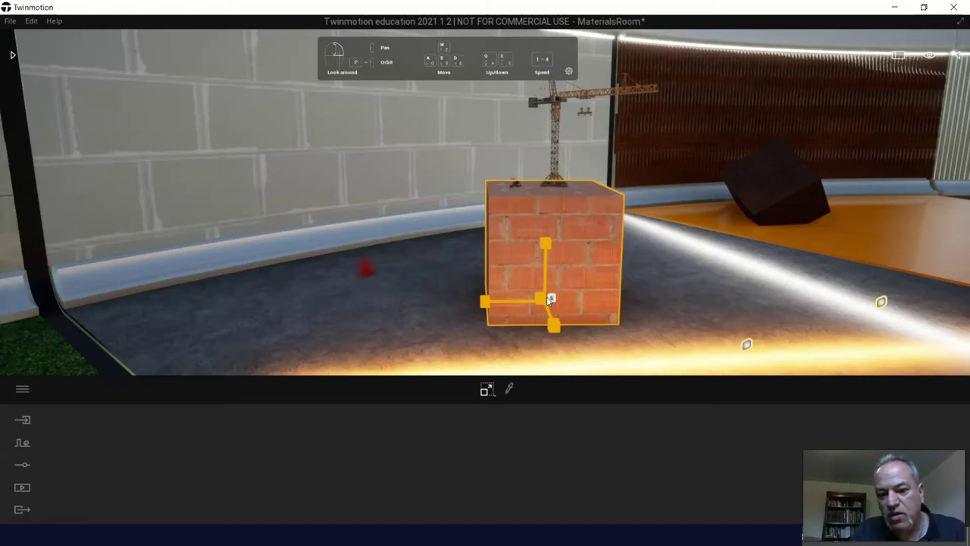
click(546, 296)
click(543, 292)
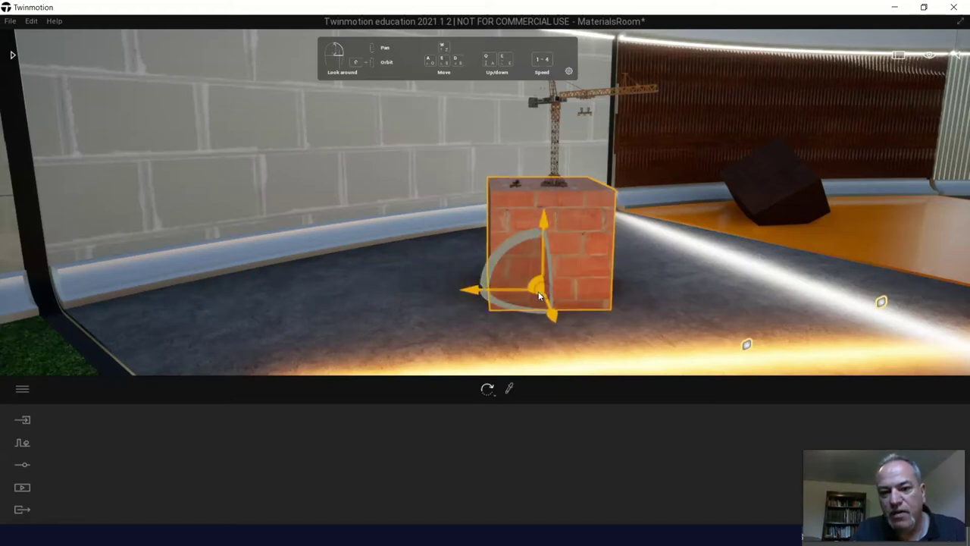
- Move the brick cube along its individual axes, sideways away from the crane and slightly up off the floor
click(541, 298)
click(554, 308)
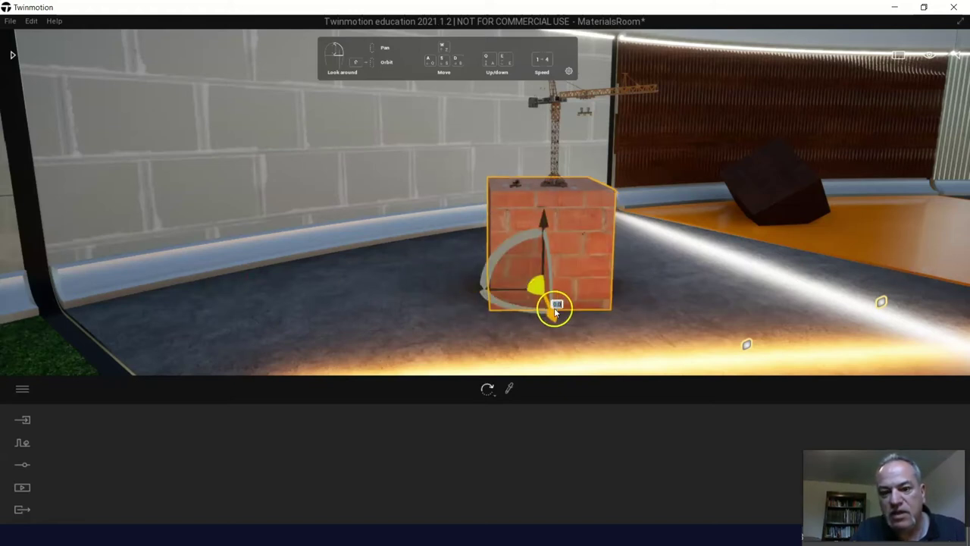
drag(553, 309, 544, 326)
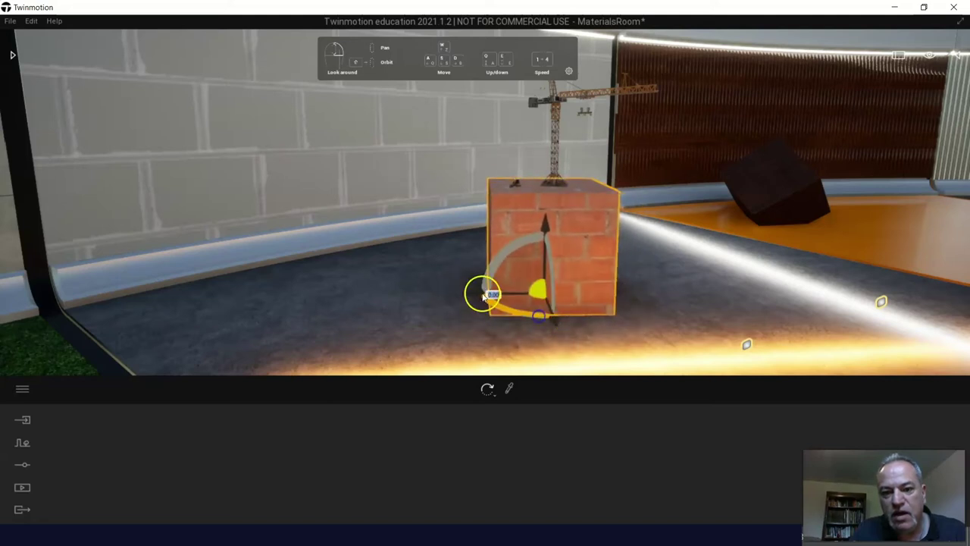
drag(478, 295, 354, 306)
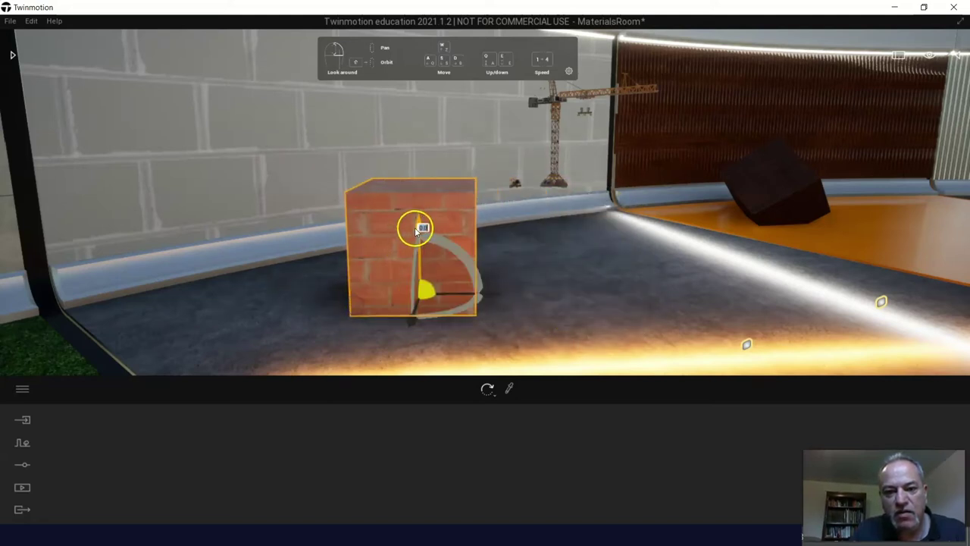
drag(417, 227, 436, 211)
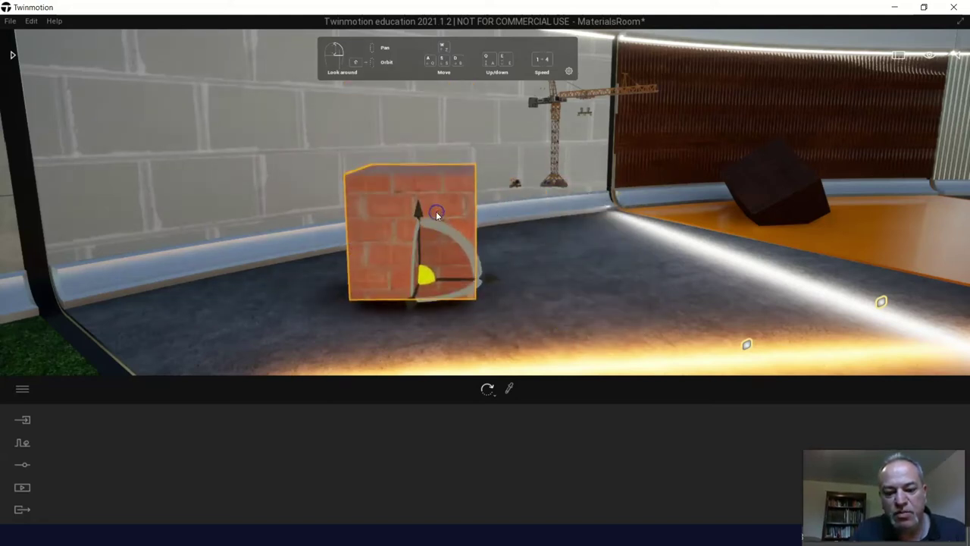
drag(484, 254, 486, 261)
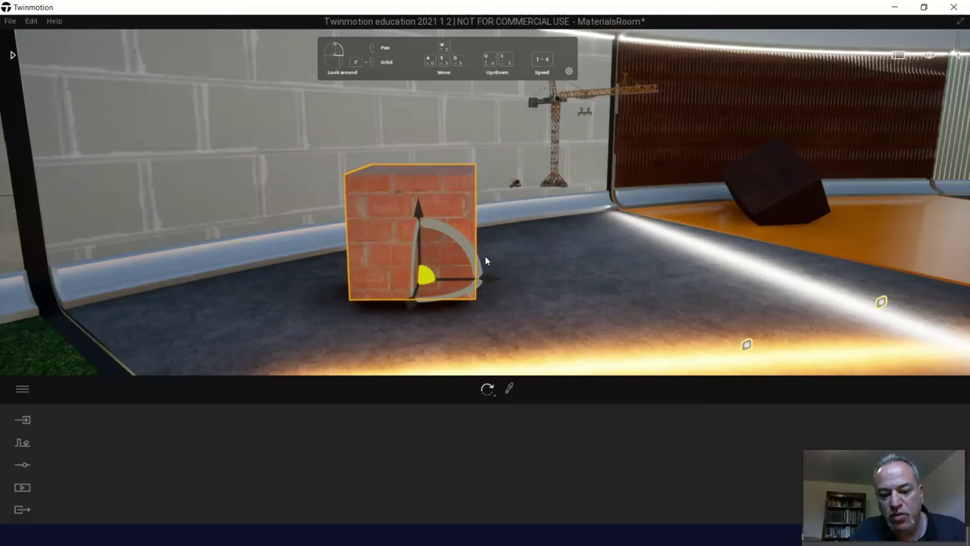
- Switch the gizmo to translation, move the brick cube freely back to the crane, and deselect it
key(Tab)
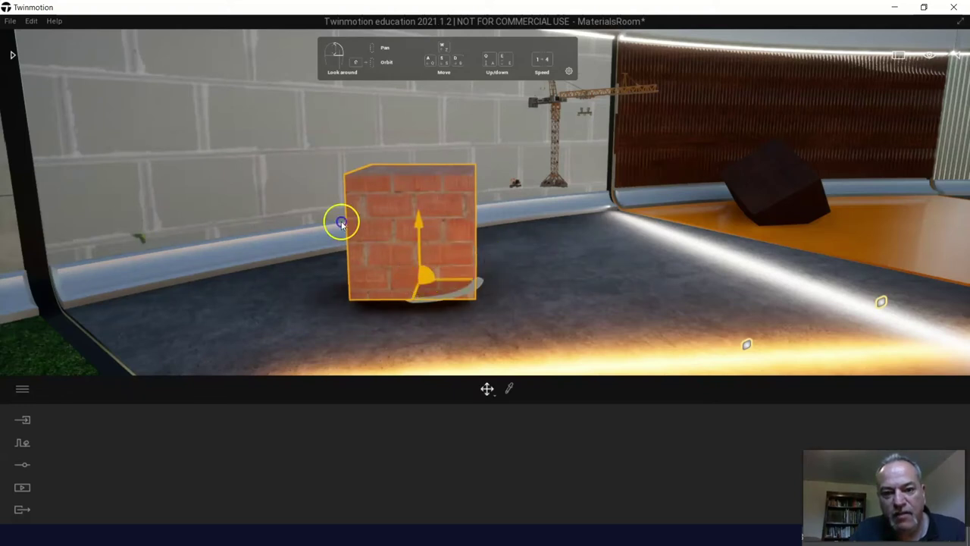
drag(342, 224, 560, 284)
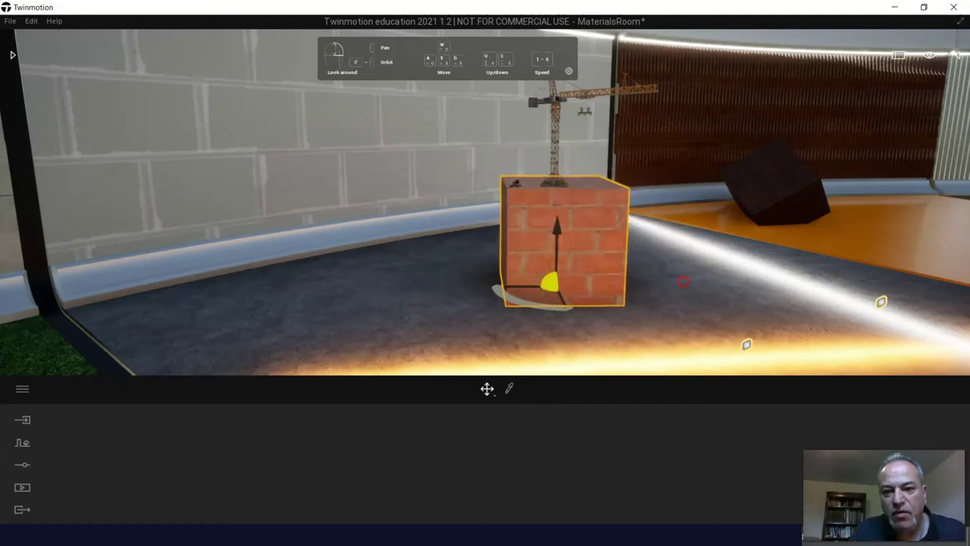
right_drag(684, 282, 695, 276)
key(Escape)
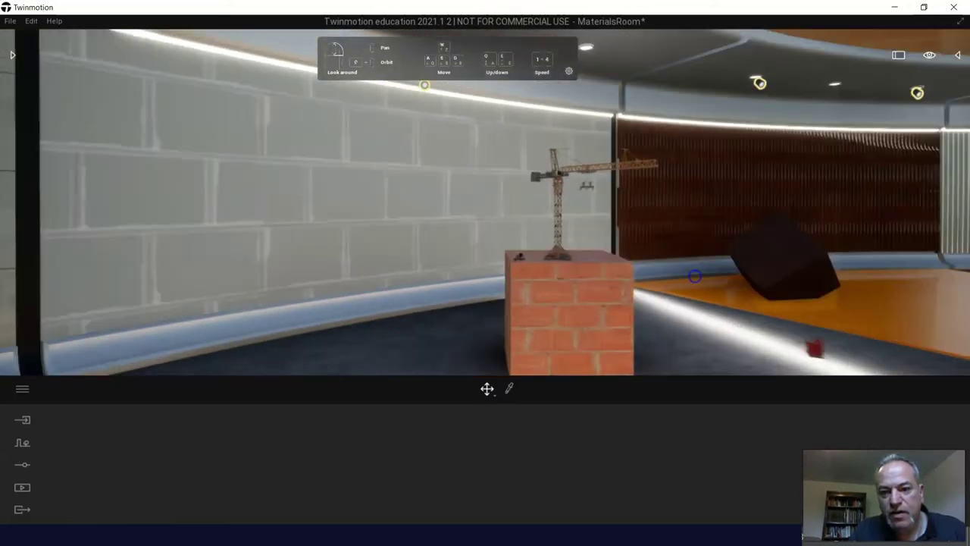
- Select the brick cube again from a closer corner viewpoint and switch its gizmo to scaling
key(d)
key(s)
right_drag(444, 263, 476, 259)
key(s)
key(a)
key(w)
key(d)
click(550, 277)
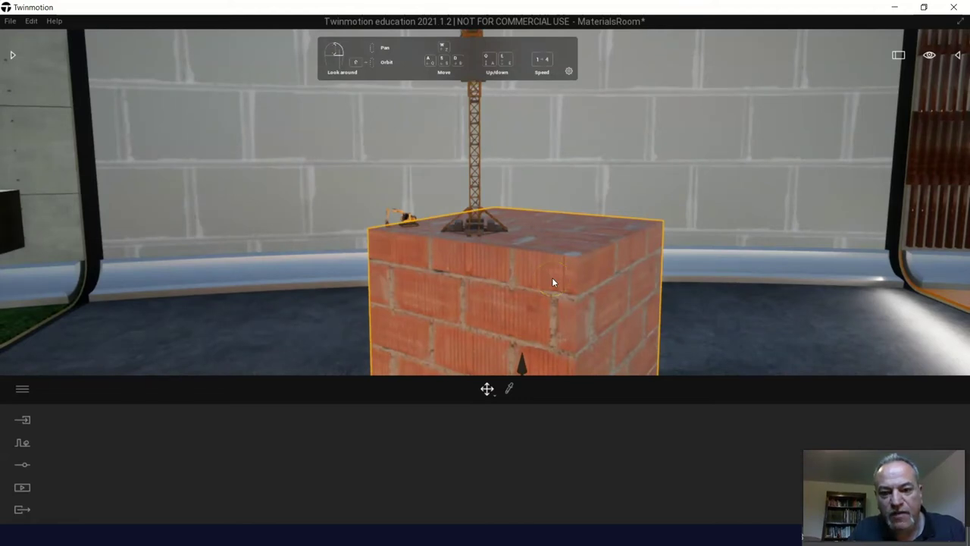
key(space)
key(space)
- Examine the brick cube from above and from eye level, and look around the room towards the roofing and mesh panels
right_drag(553, 293, 553, 288)
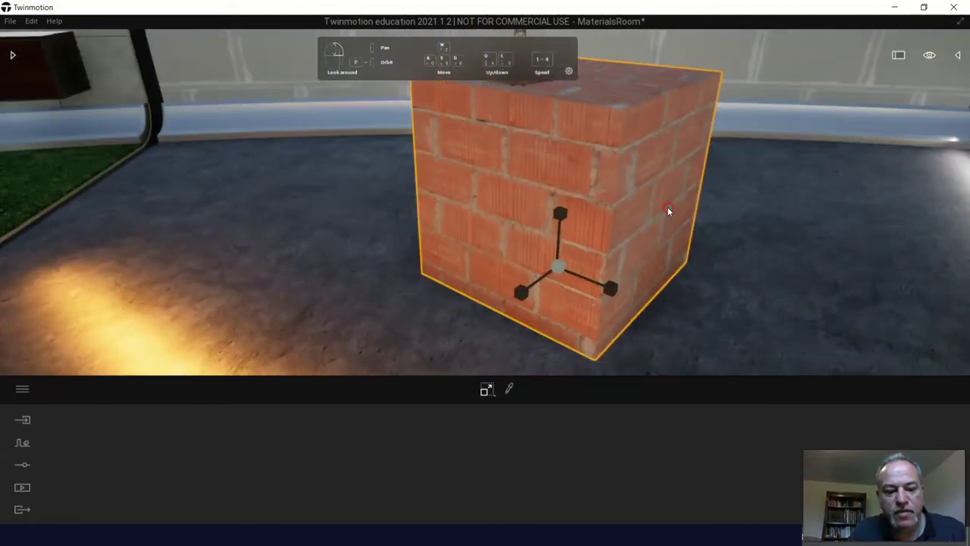
right_drag(668, 211, 668, 210)
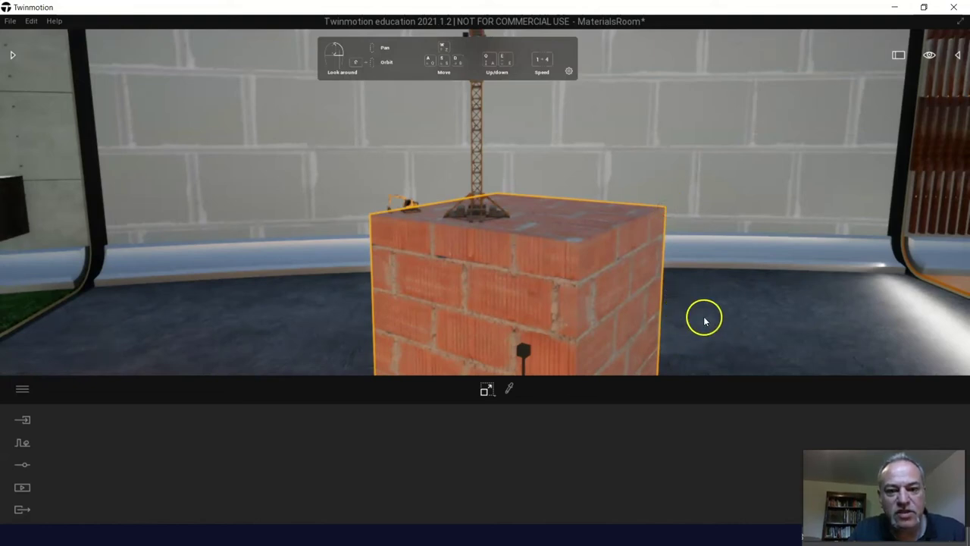
right_drag(703, 319, 652, 281)
scroll(690, 286, down, 5)
scroll(652, 282, up, 5)
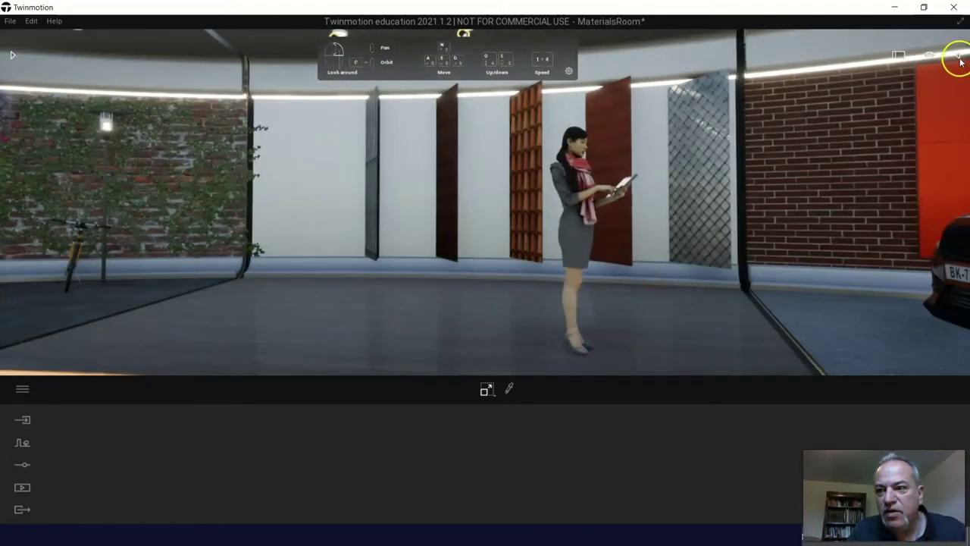
- Review the camera speed presets, and move the camera to face the mural wall with the bench and bicycle
click(925, 59)
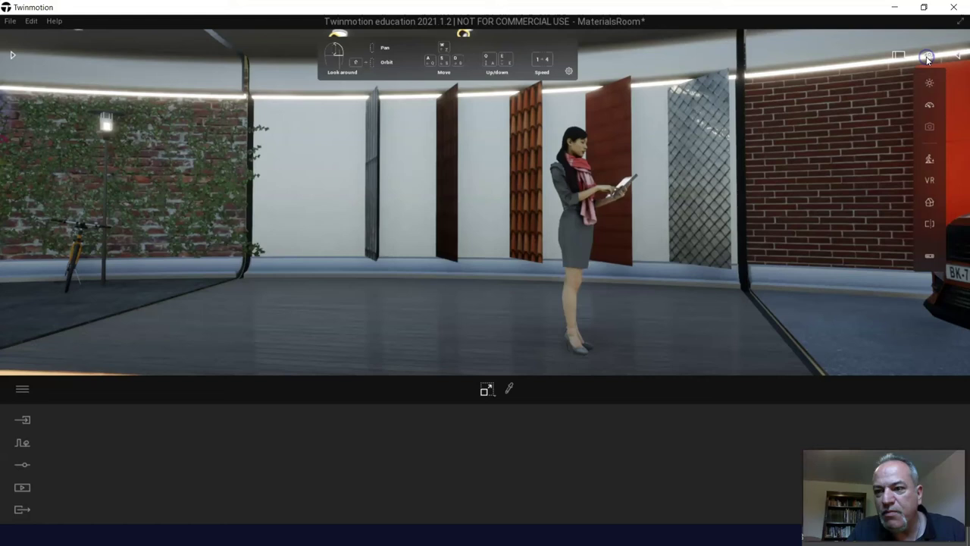
click(930, 106)
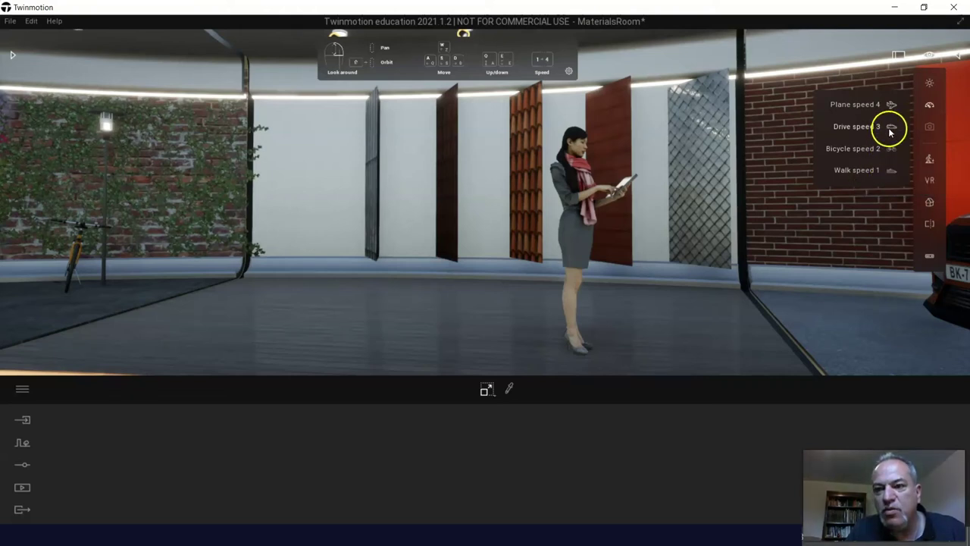
right_drag(801, 201, 798, 200)
drag(798, 199, 800, 199)
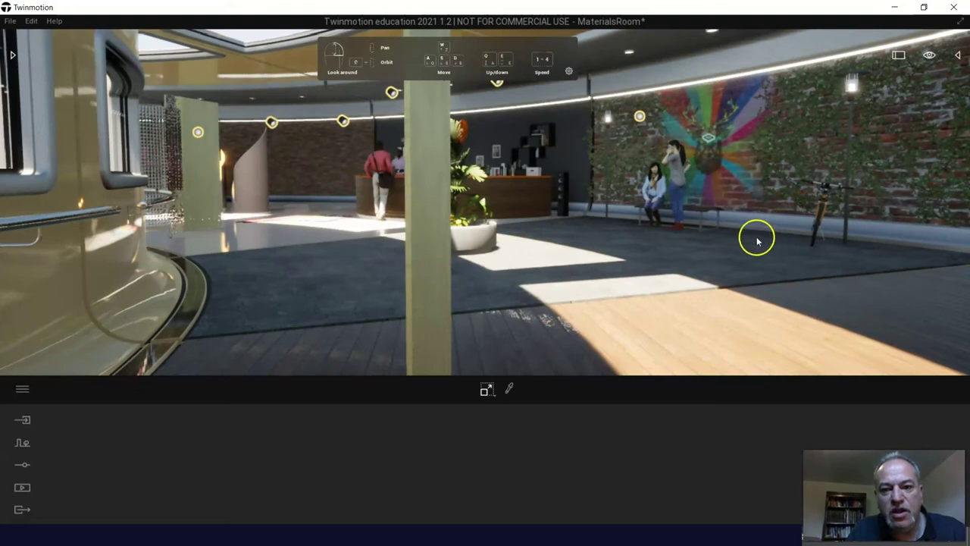
key(w)
right_drag(749, 242, 774, 257)
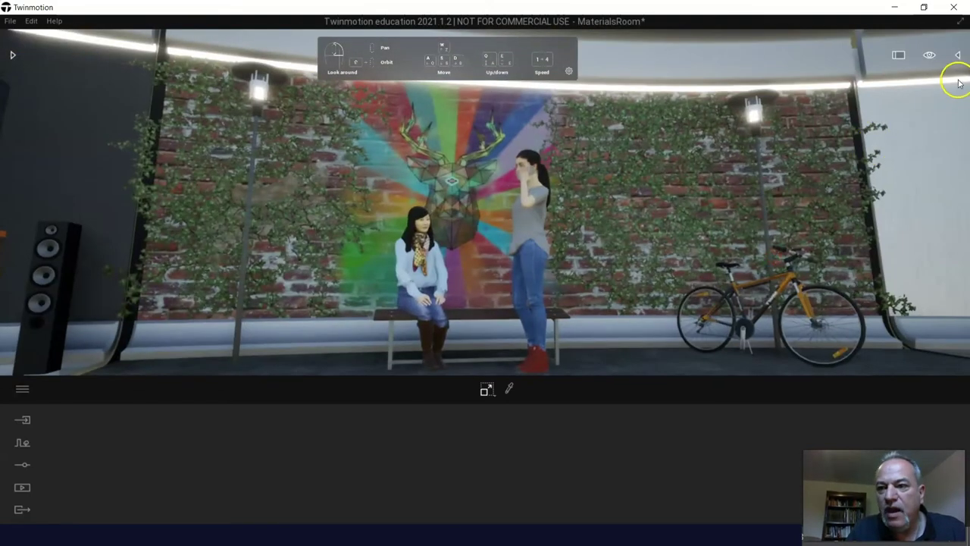
- Set the scene's time of day to about 05:05
click(929, 54)
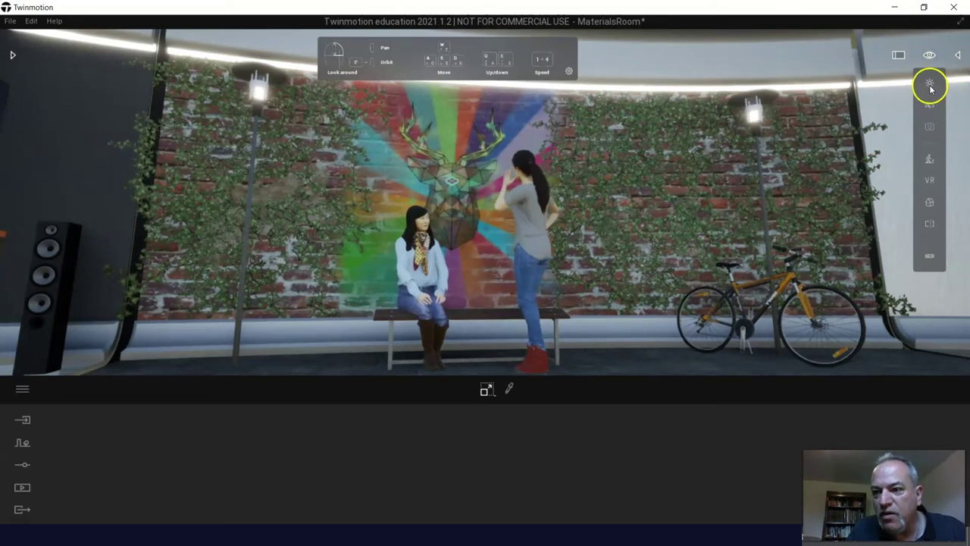
click(930, 85)
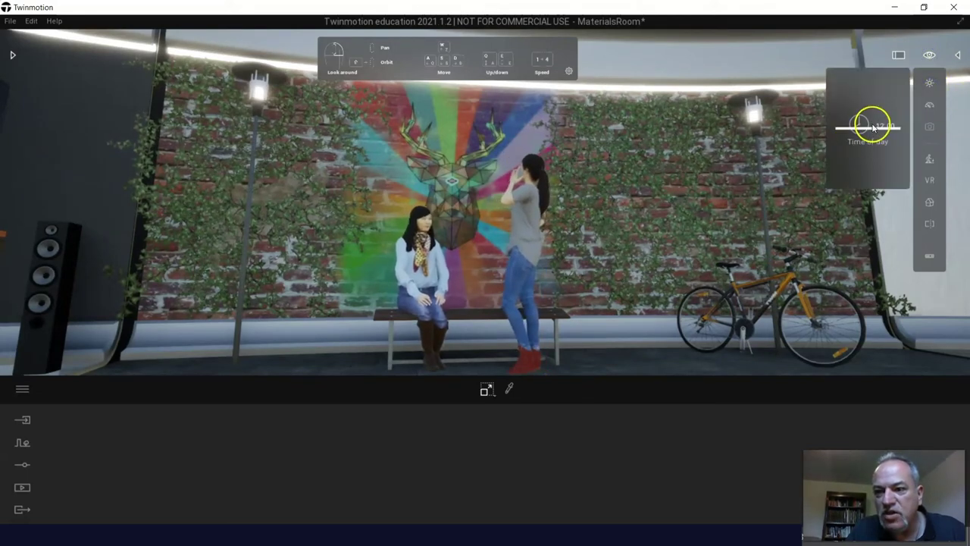
drag(874, 126, 871, 103)
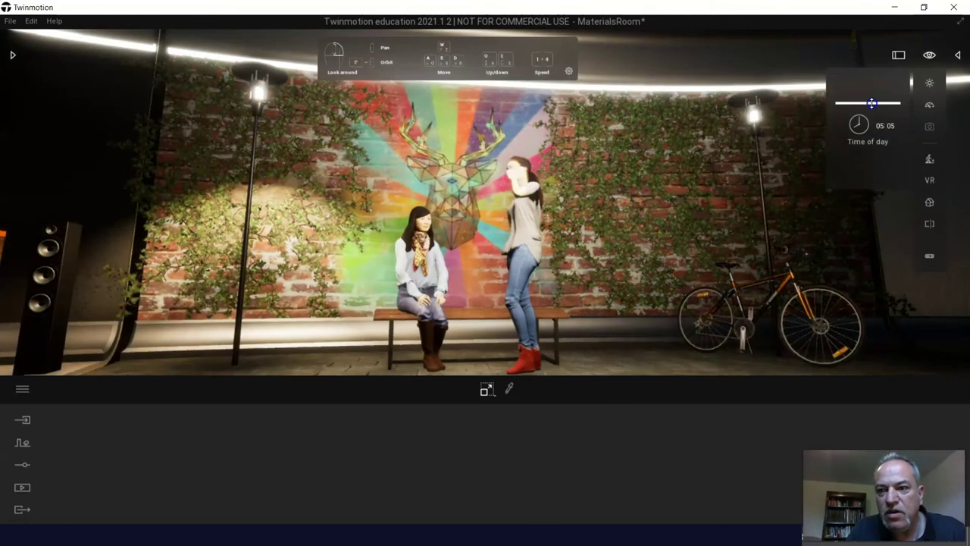
- Set the scene's time of day to about 13:19
click(924, 107)
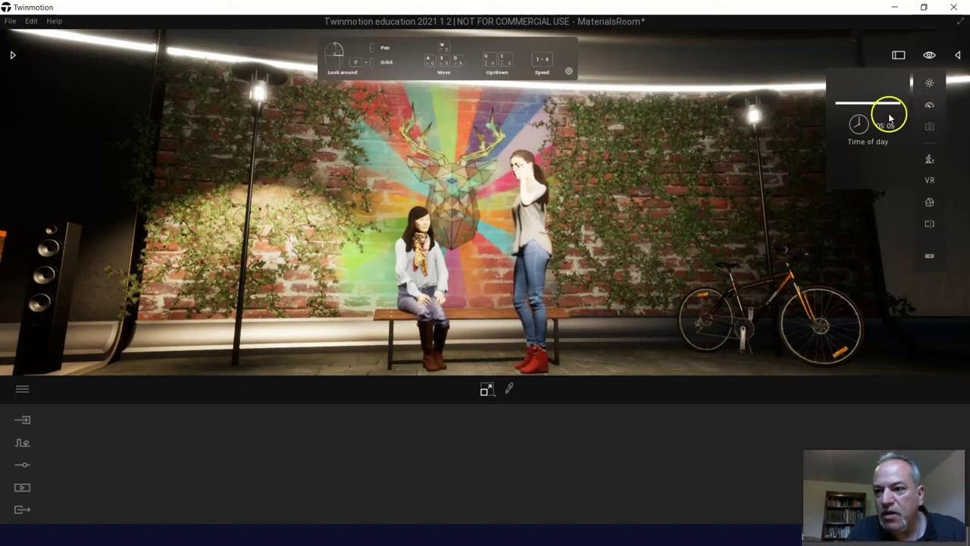
drag(891, 104, 893, 133)
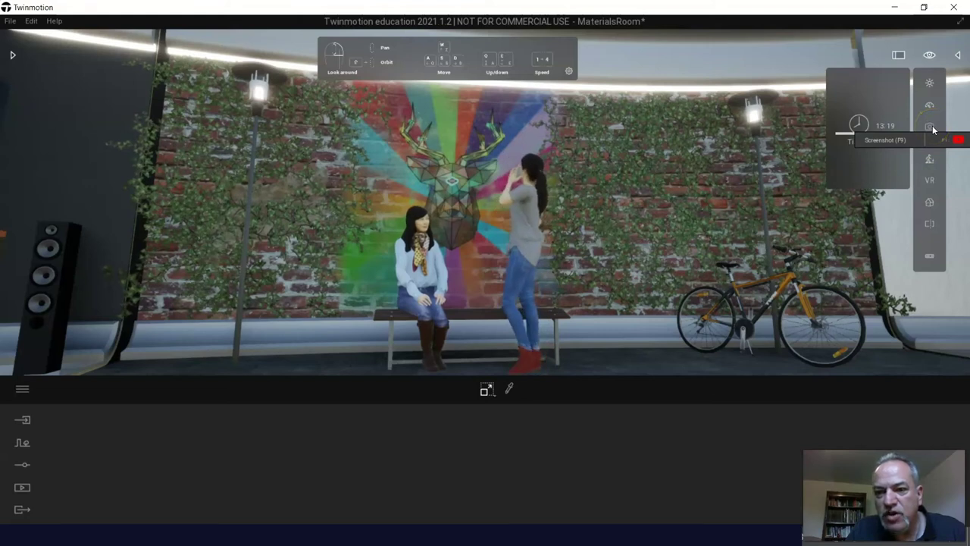
- Review the screenshot and VR headset options among the viewport's display settings
click(931, 127)
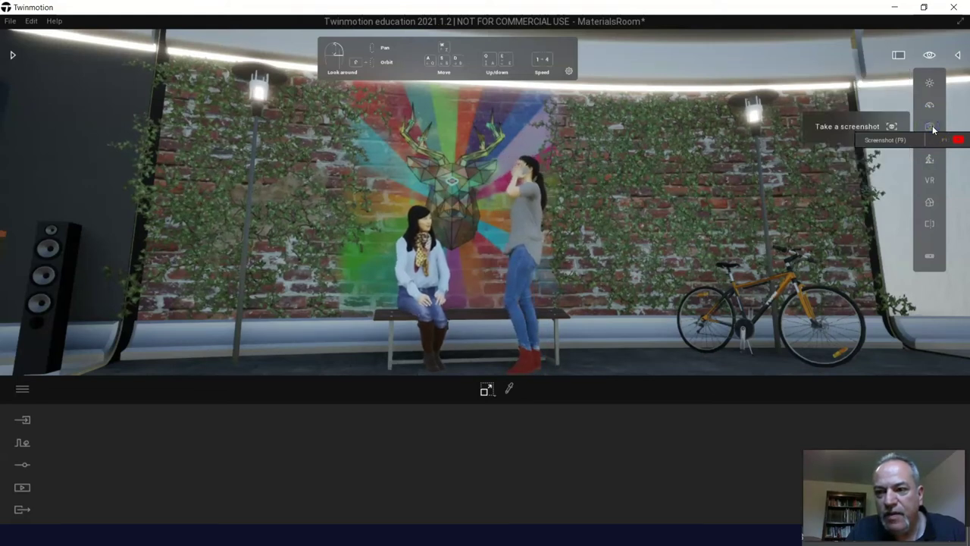
click(891, 128)
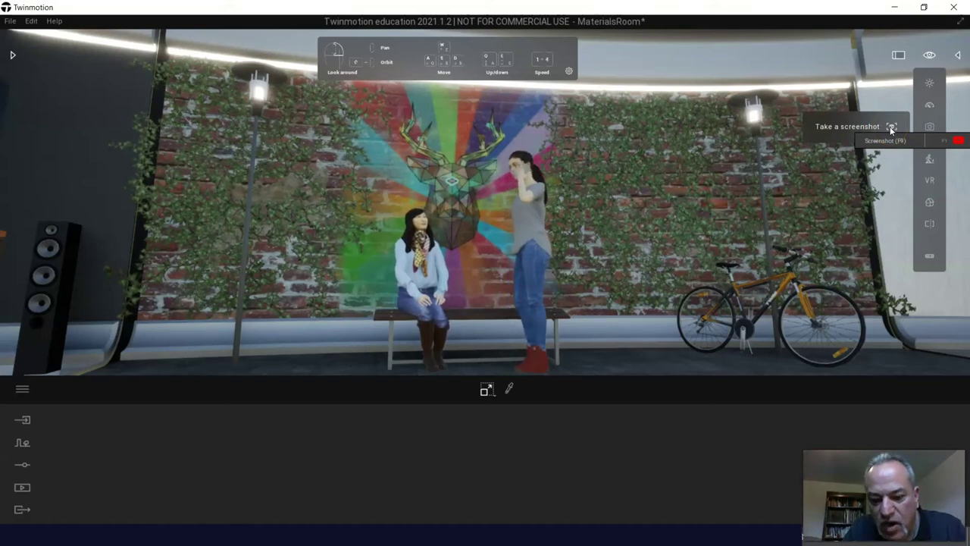
click(960, 162)
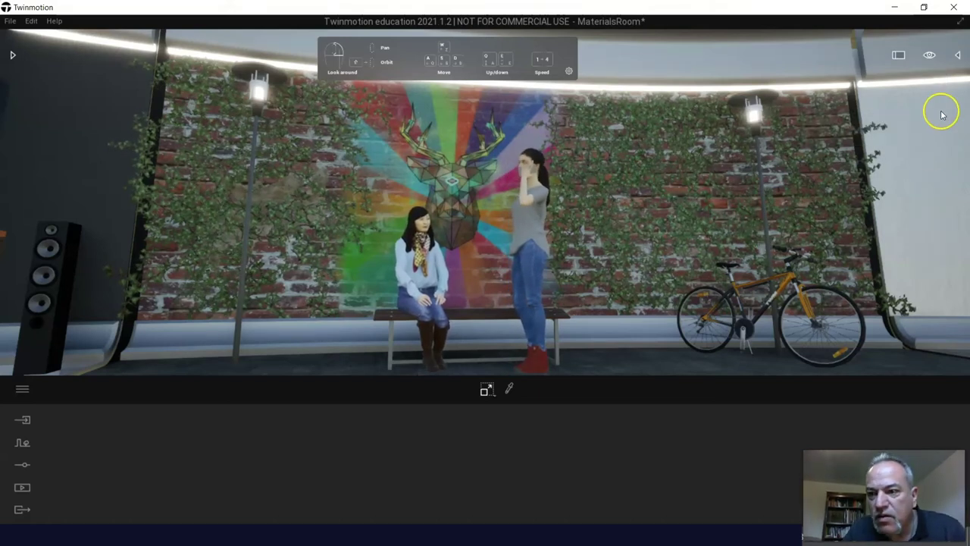
click(930, 55)
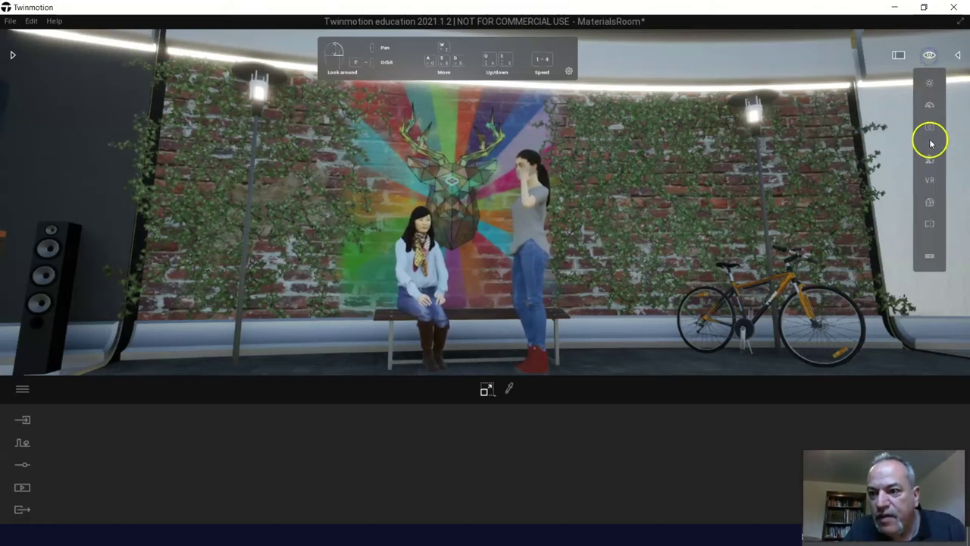
click(931, 181)
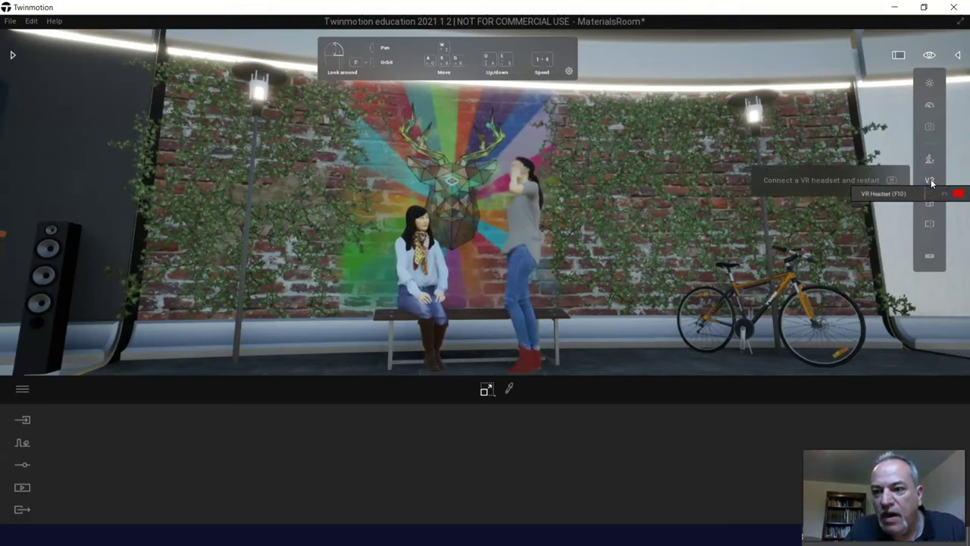
click(930, 180)
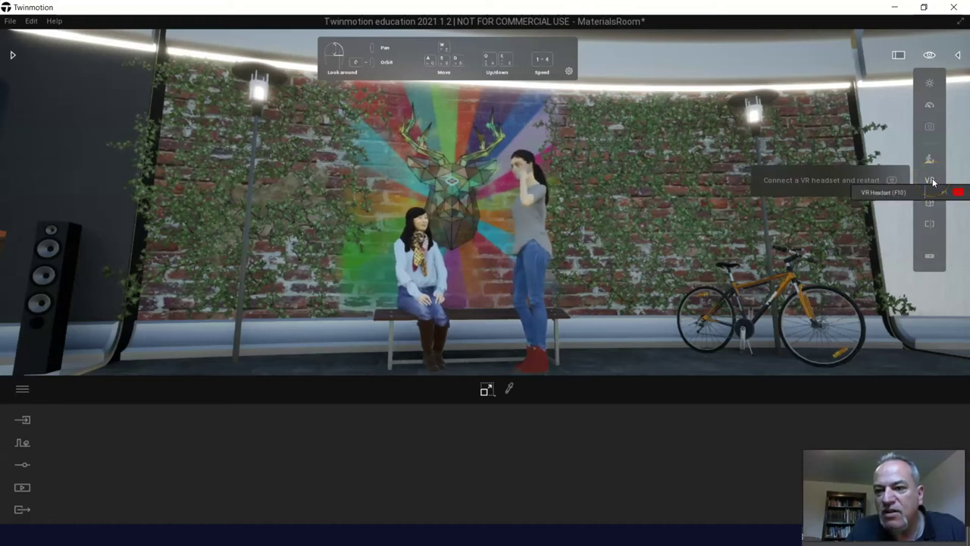
click(932, 201)
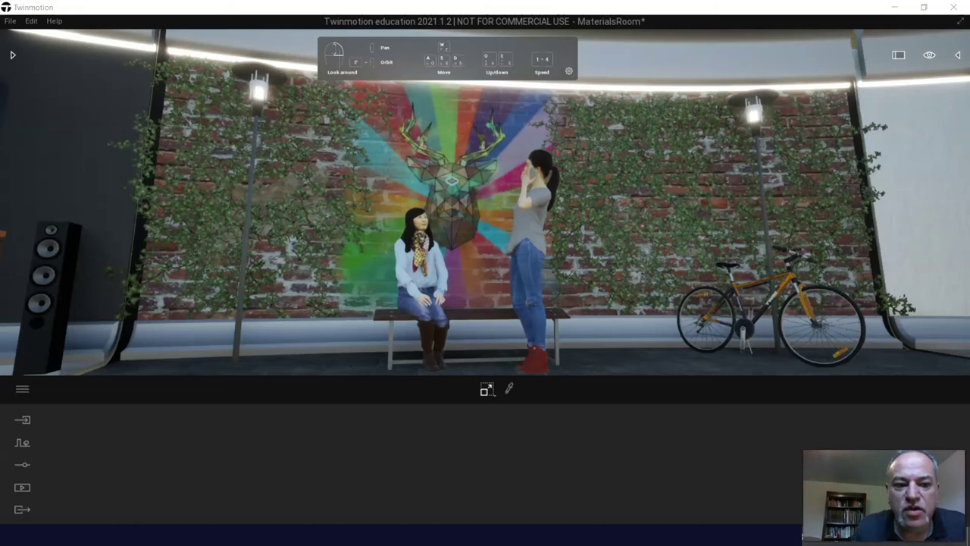
- Sample the Roof covering 18 material from the clay tile panel and apply it to the paved floor by the bicycle
double_click(736, 331)
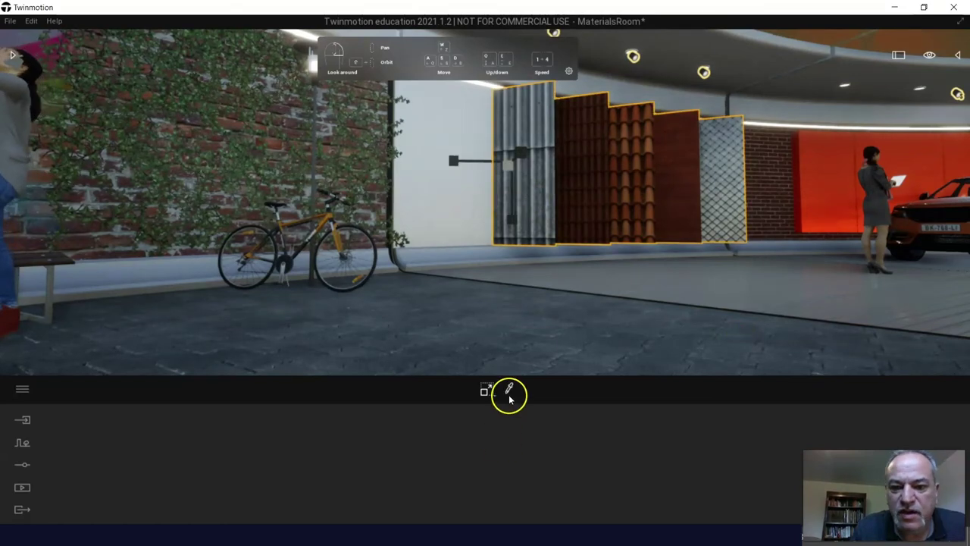
click(552, 205)
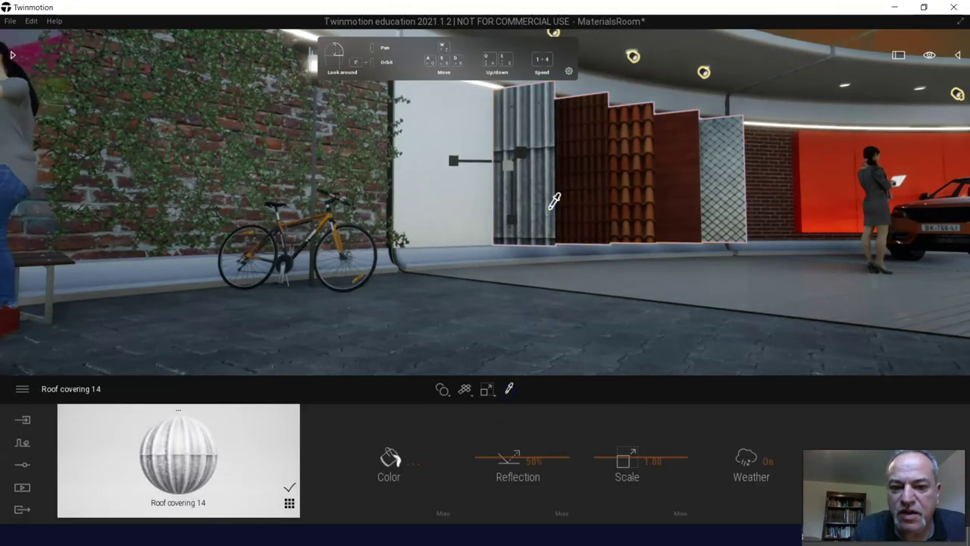
click(632, 190)
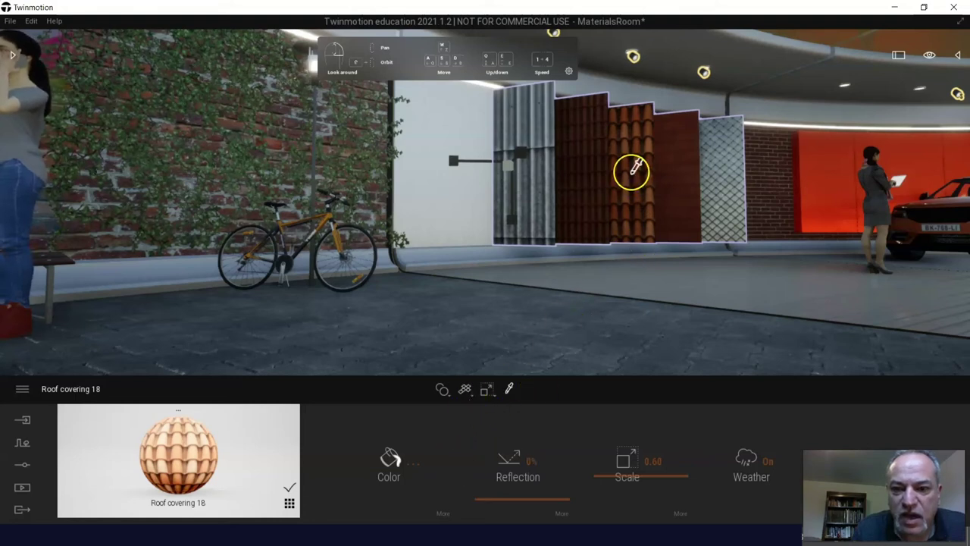
drag(178, 459, 510, 350)
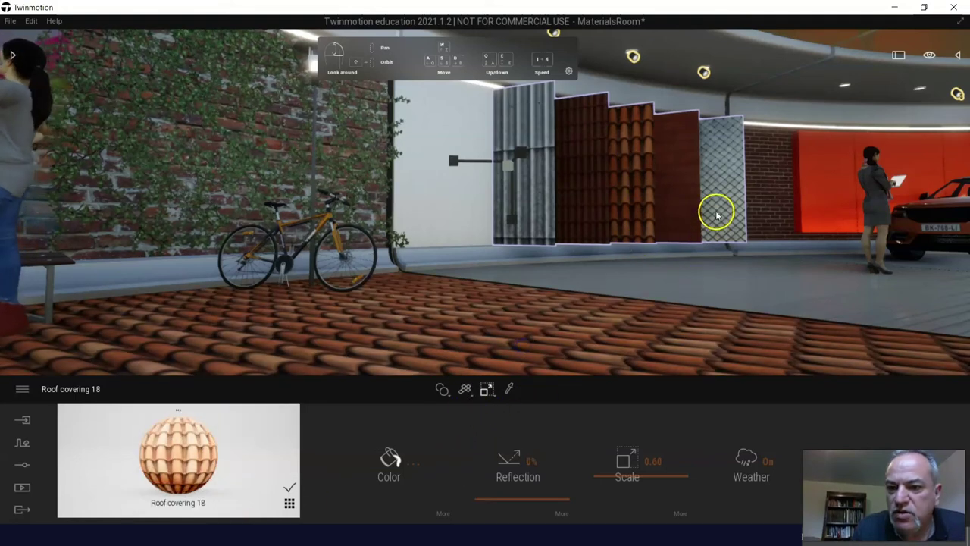
right_drag(780, 264, 786, 263)
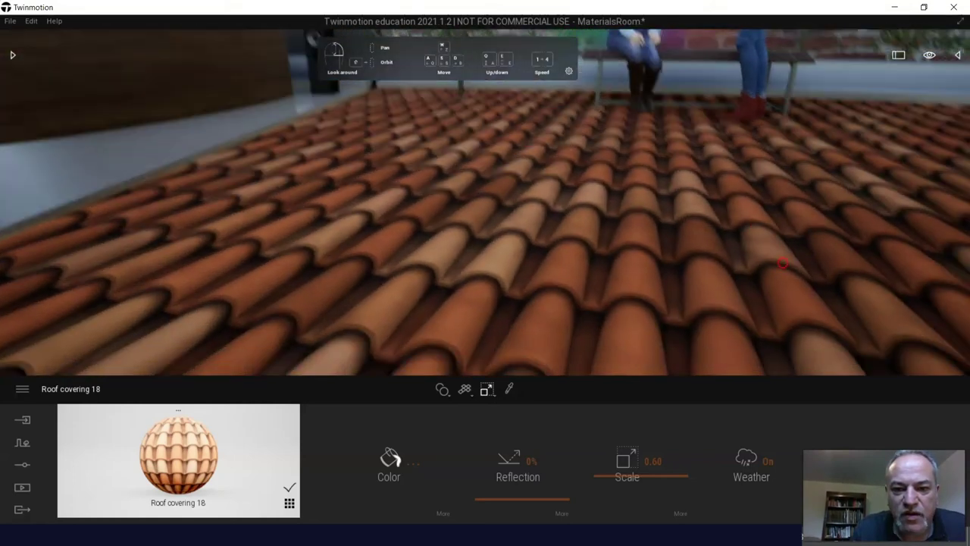
right_drag(783, 263, 783, 262)
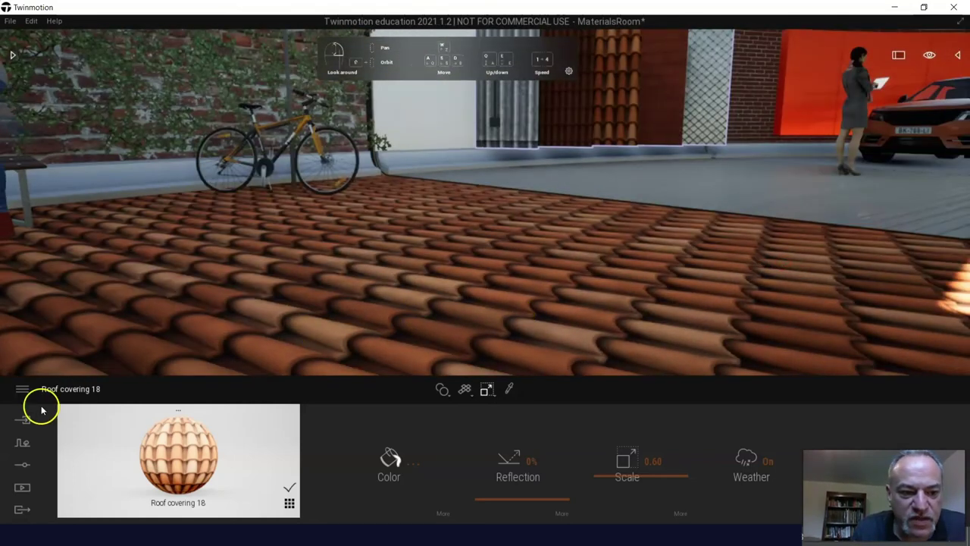
- Apply the Base context material from the Concrete library to the floor by the bicycle
click(12, 57)
click(35, 92)
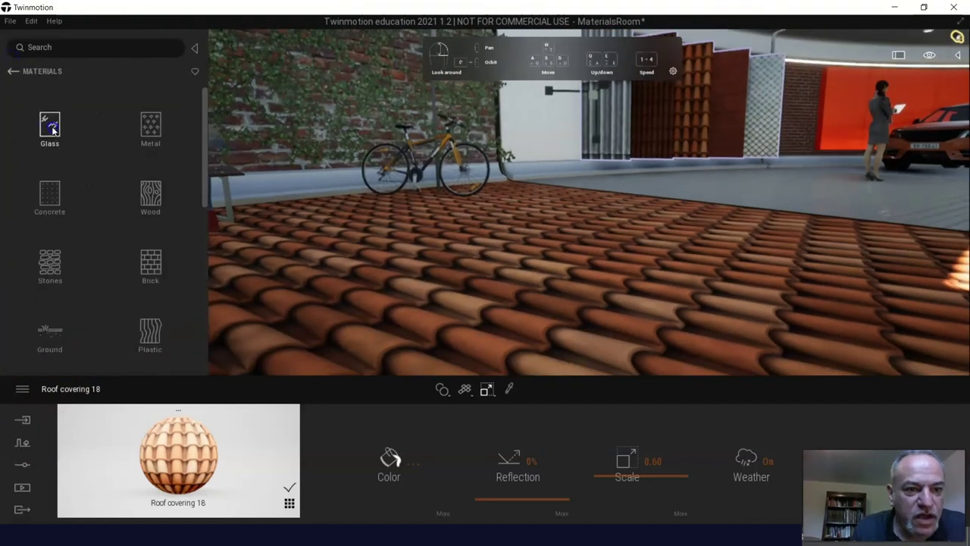
click(49, 203)
drag(133, 214, 570, 301)
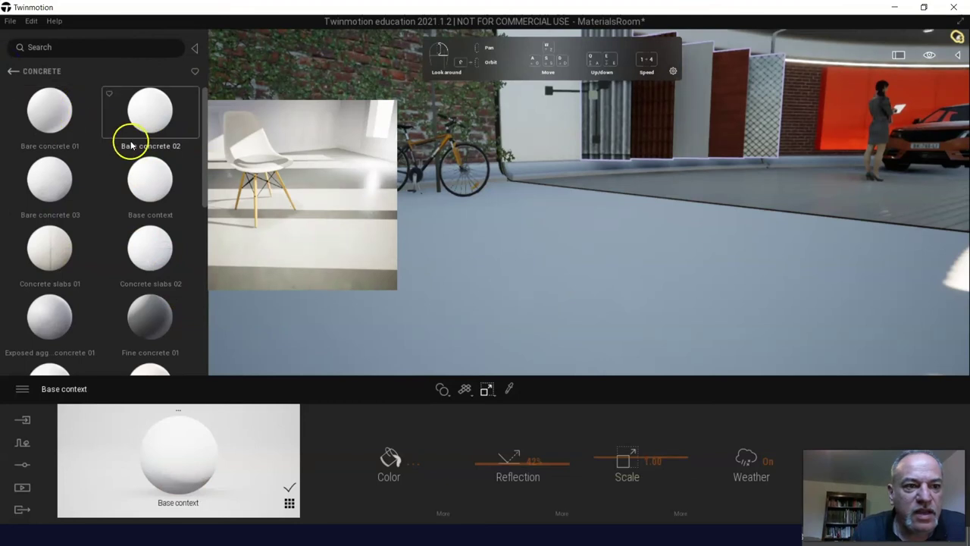
- Apply the Bronze material from the Metal library to the floor by the bicycle
click(11, 72)
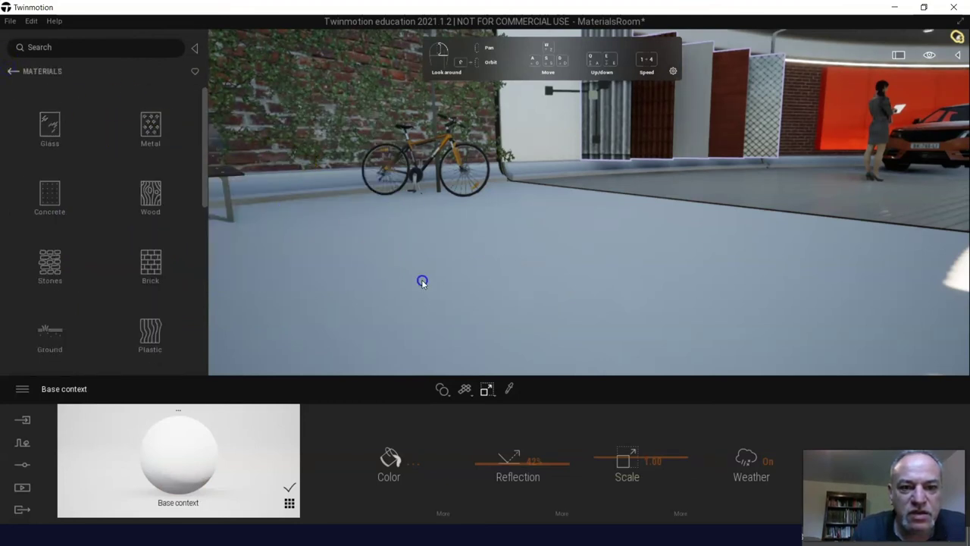
click(150, 125)
drag(150, 176, 462, 281)
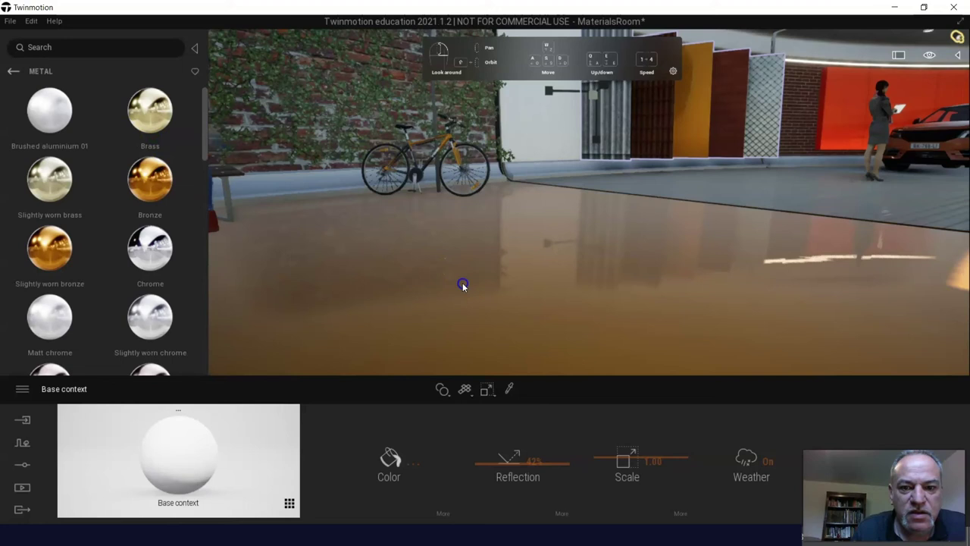
- Browse the remaining material categories and apply the Lake 01 water material to the floor by the bicycle
click(12, 74)
scroll(103, 209, down, 8)
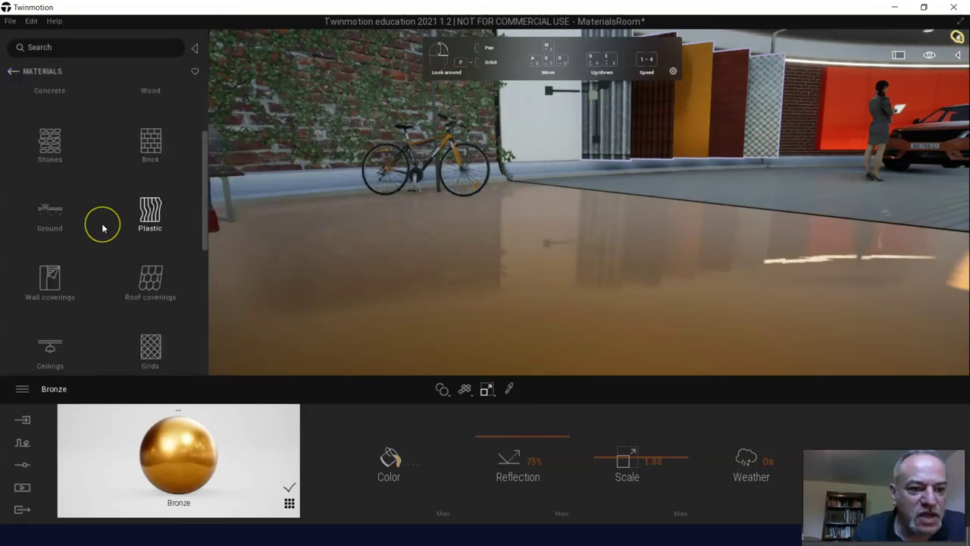
scroll(76, 238, down, 5)
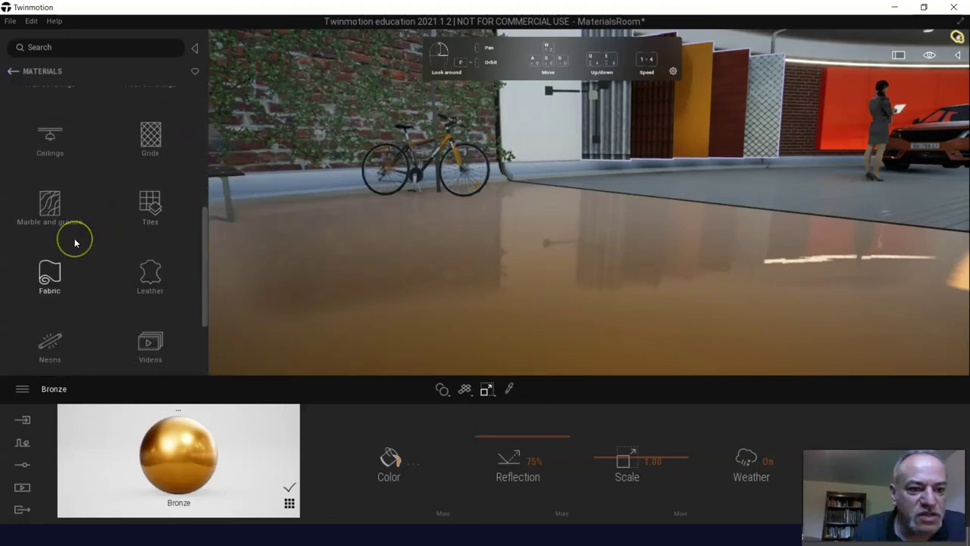
drag(49, 275, 390, 299)
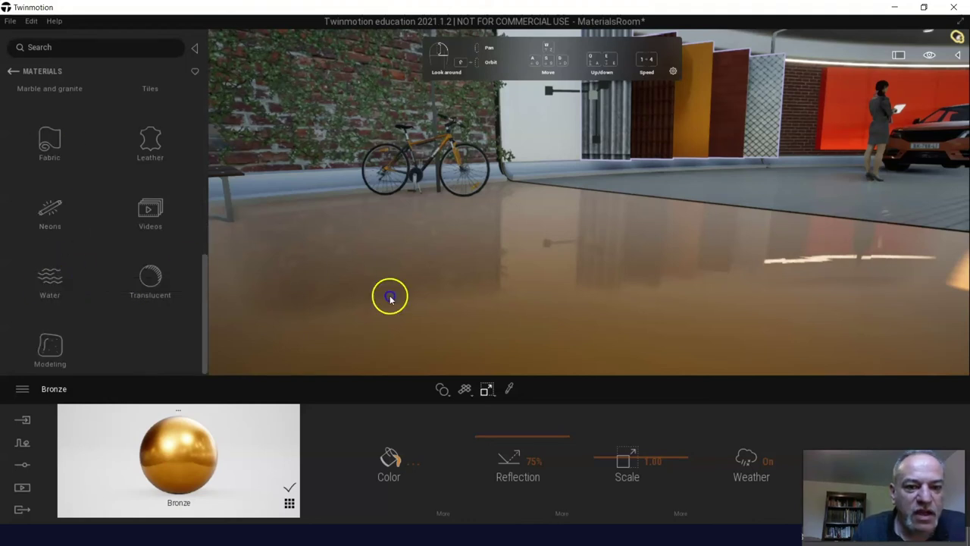
click(54, 273)
drag(61, 277, 471, 276)
drag(532, 296, 532, 296)
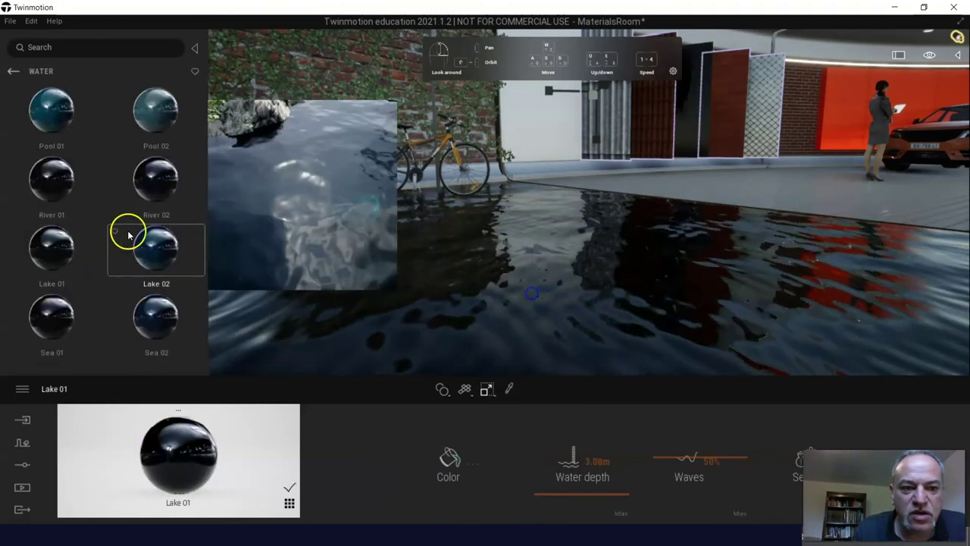
- Walk past the car to the grass area with the construction workers and open the image section of the project's media
right_drag(769, 255, 768, 255)
key(w)
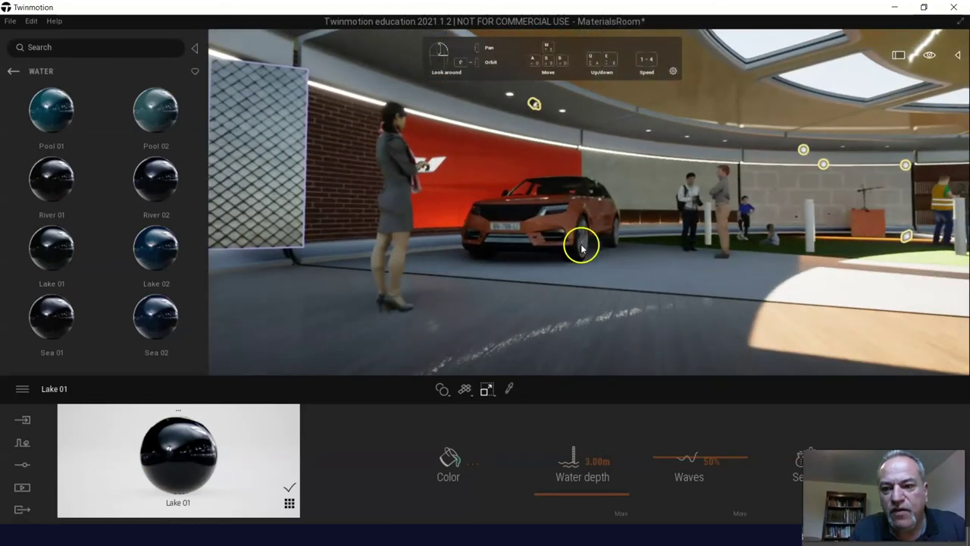
right_drag(583, 245, 583, 244)
key(w)
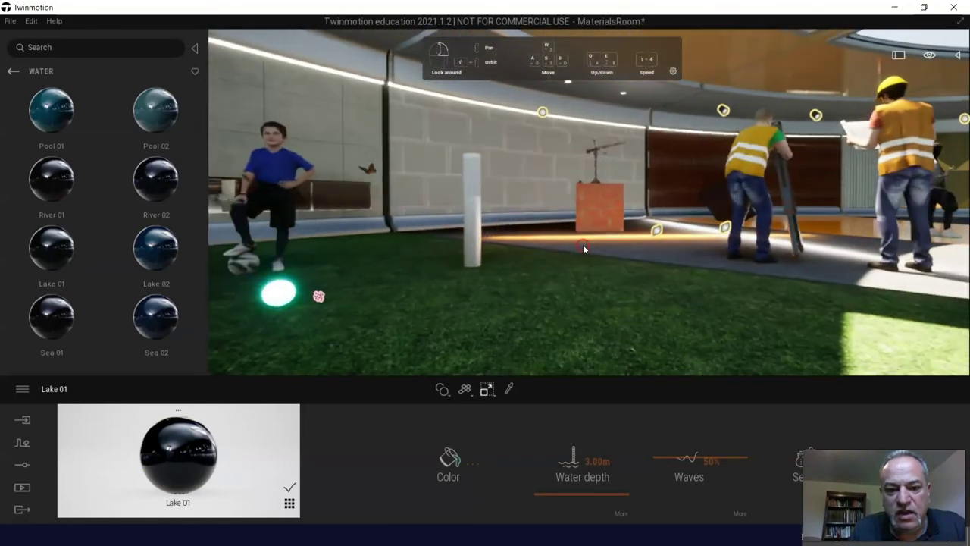
click(21, 489)
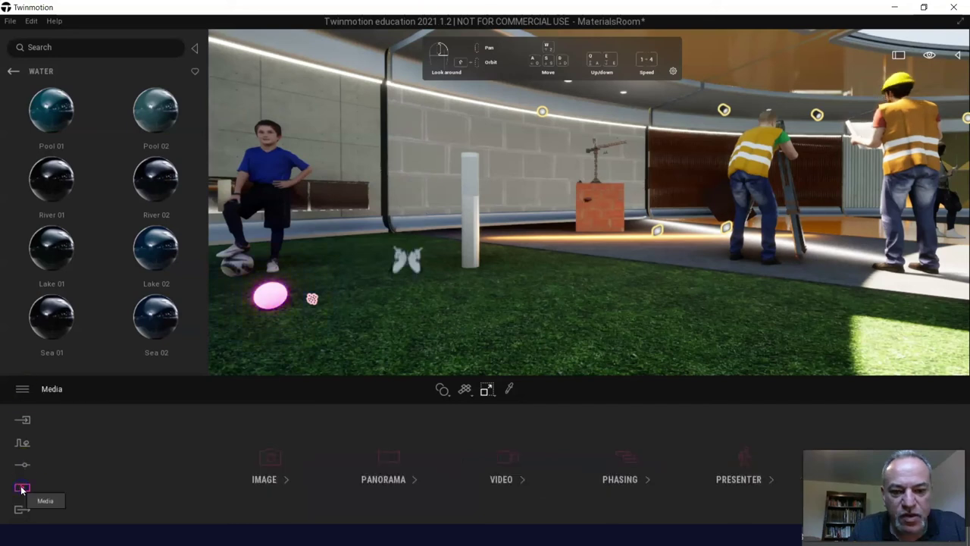
mouse_move(283, 481)
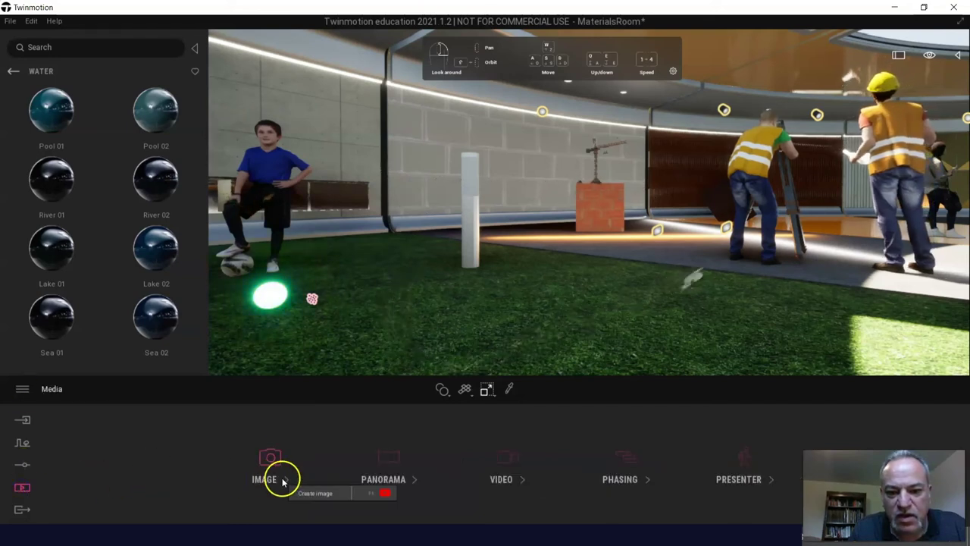
click(272, 460)
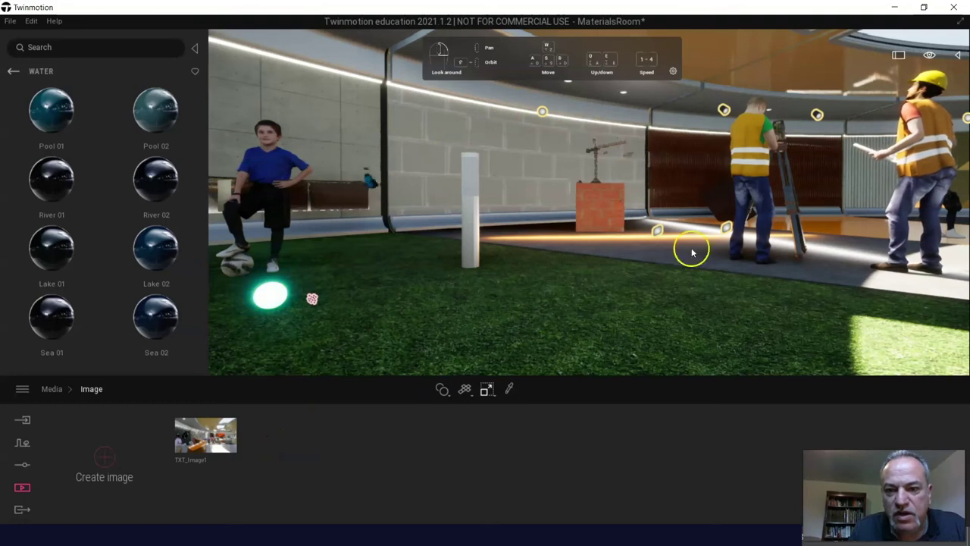
- Create a media image from a viewpoint facing the gold faceted wall and the freestanding gold panel
right_drag(586, 260, 705, 260)
scroll(586, 260, up, 5)
scroll(591, 262, up, 4)
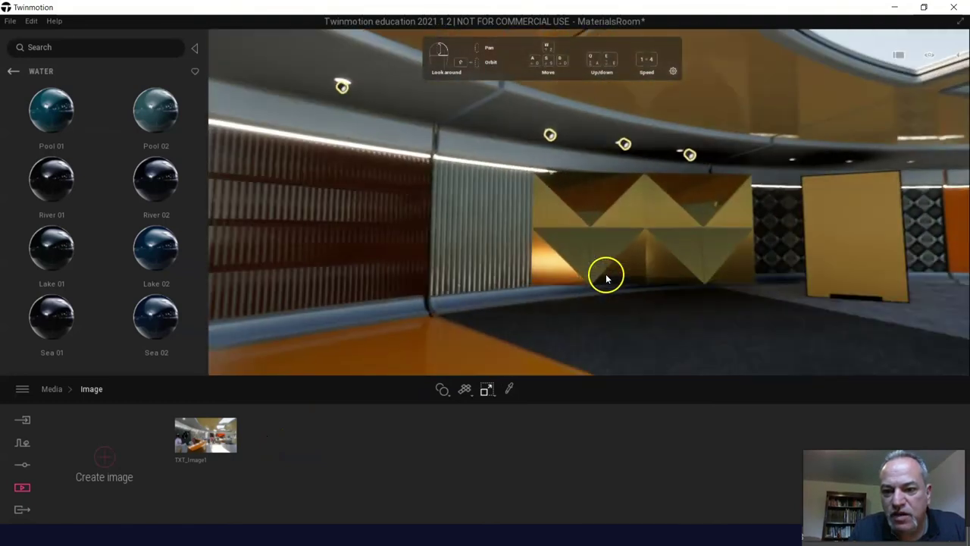
right_drag(621, 256, 705, 256)
scroll(620, 256, up, 4)
scroll(621, 260, up, 1)
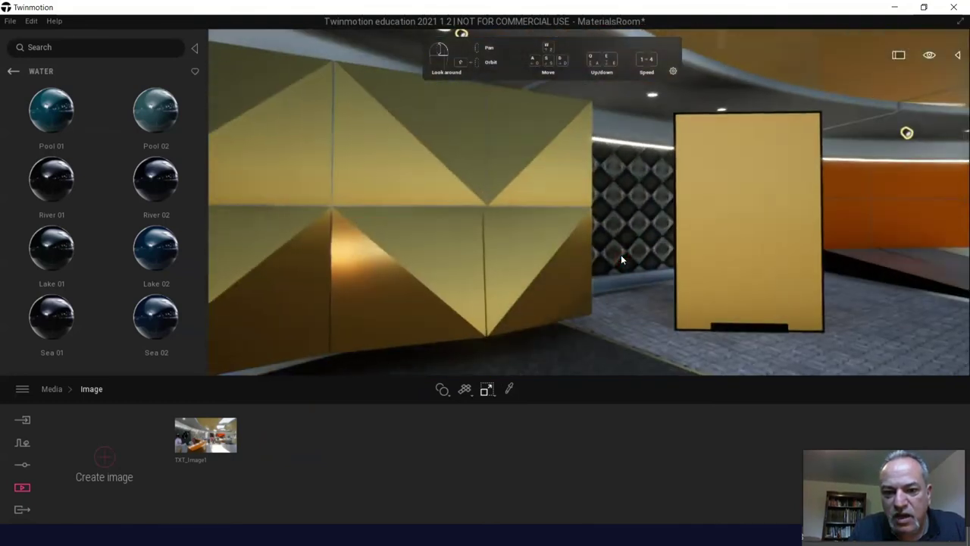
click(119, 468)
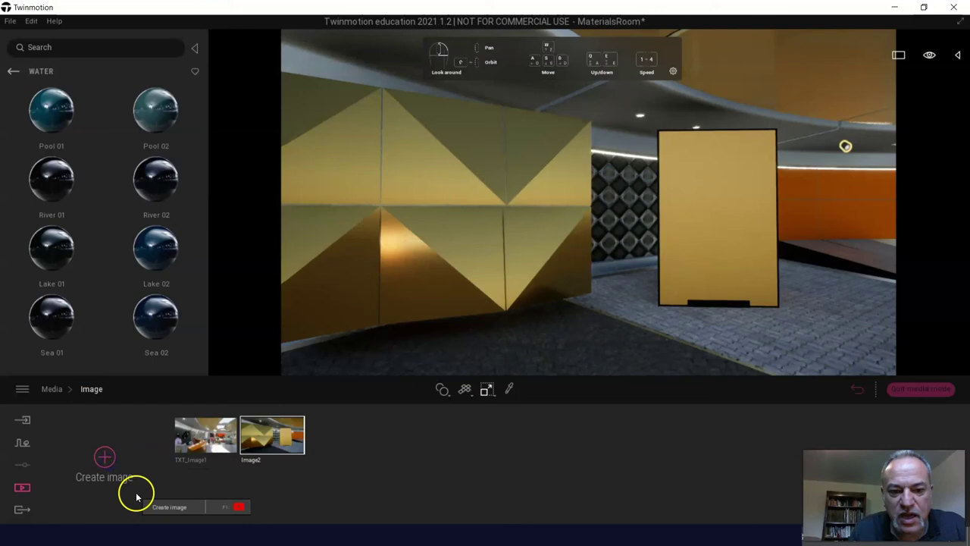
- Create another media image showing the standing man beside the faceted sculpture
right_drag(454, 288, 500, 288)
scroll(454, 288, up, 6)
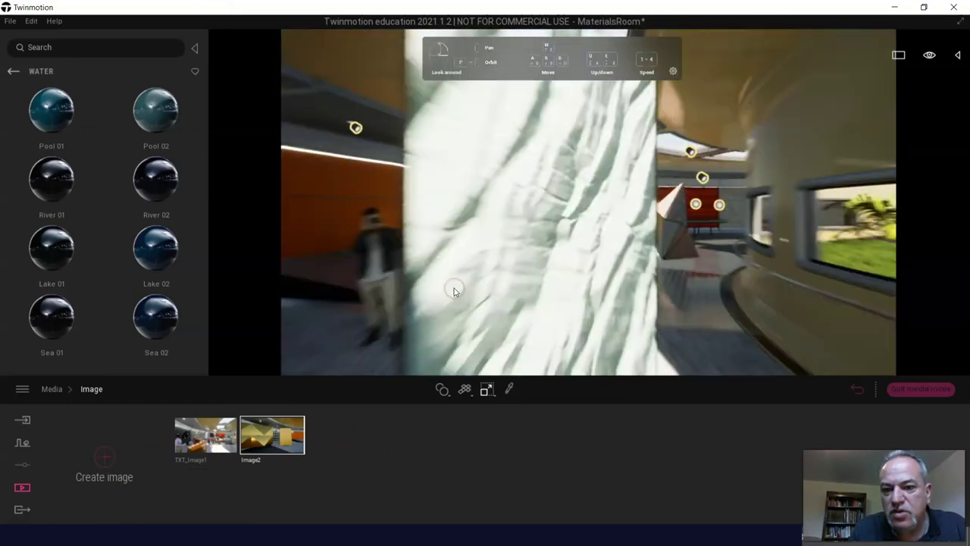
right_drag(275, 252, 302, 266)
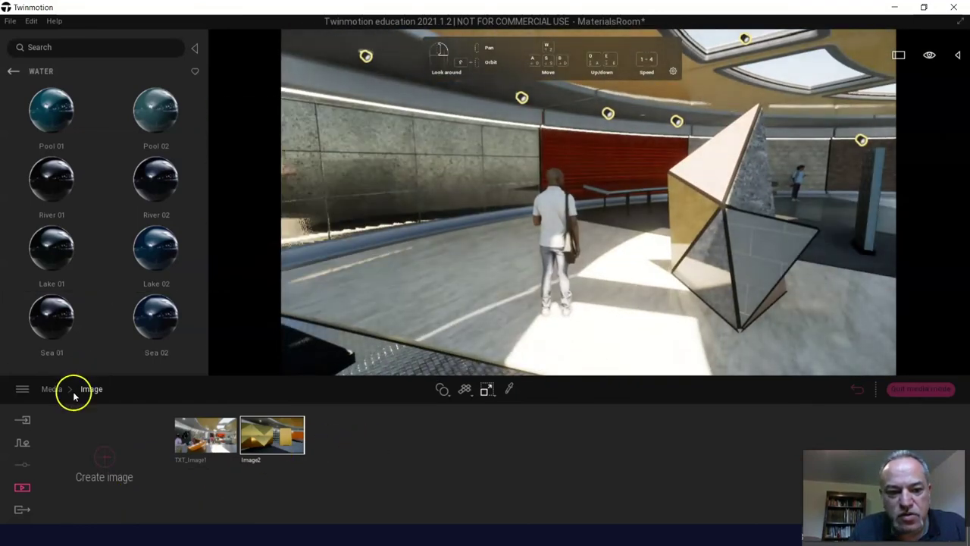
click(98, 457)
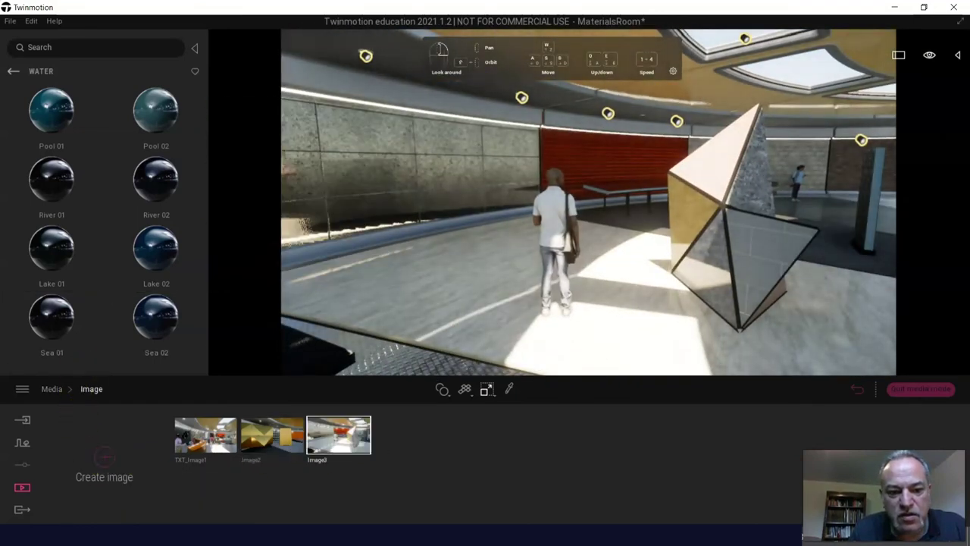
- Choose the media images TXT_Image1, Image2 and Image3 for the image export
click(21, 510)
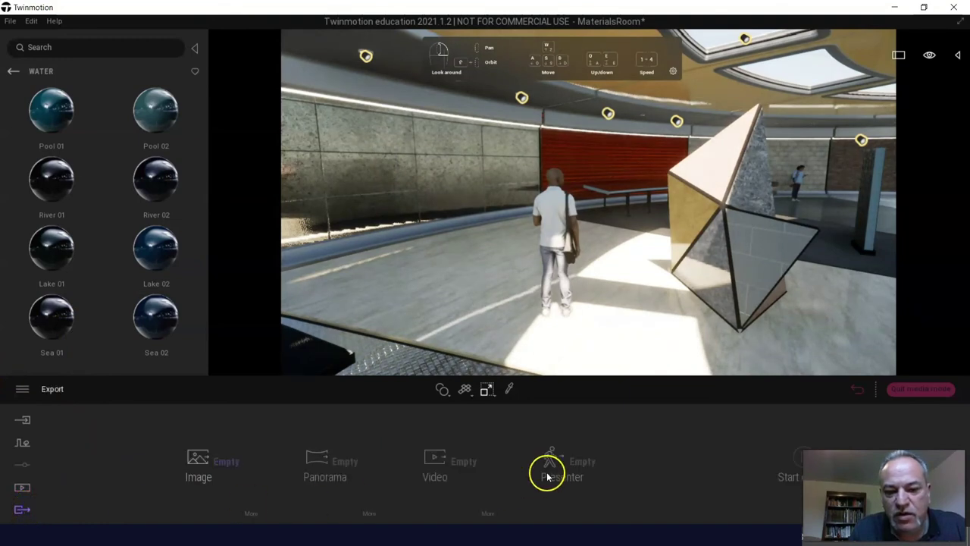
click(223, 462)
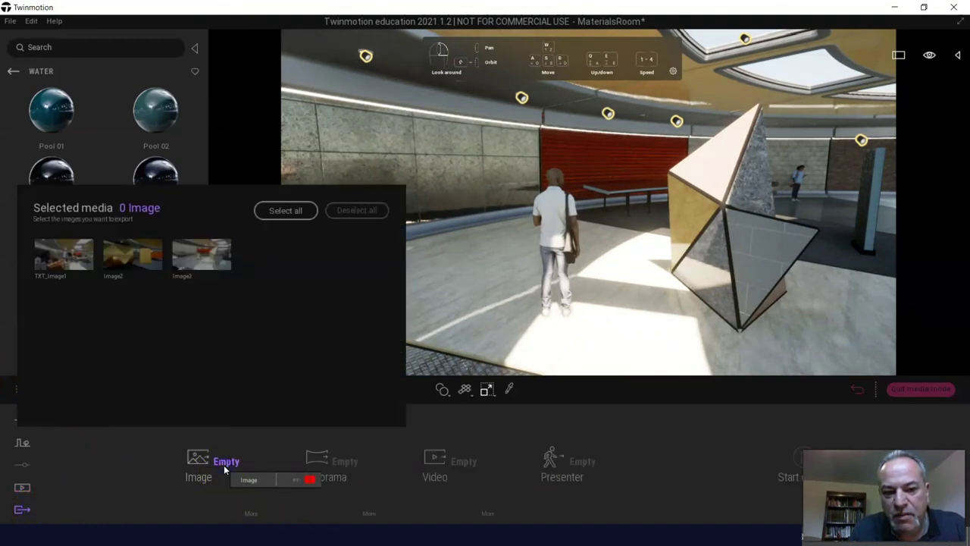
click(76, 258)
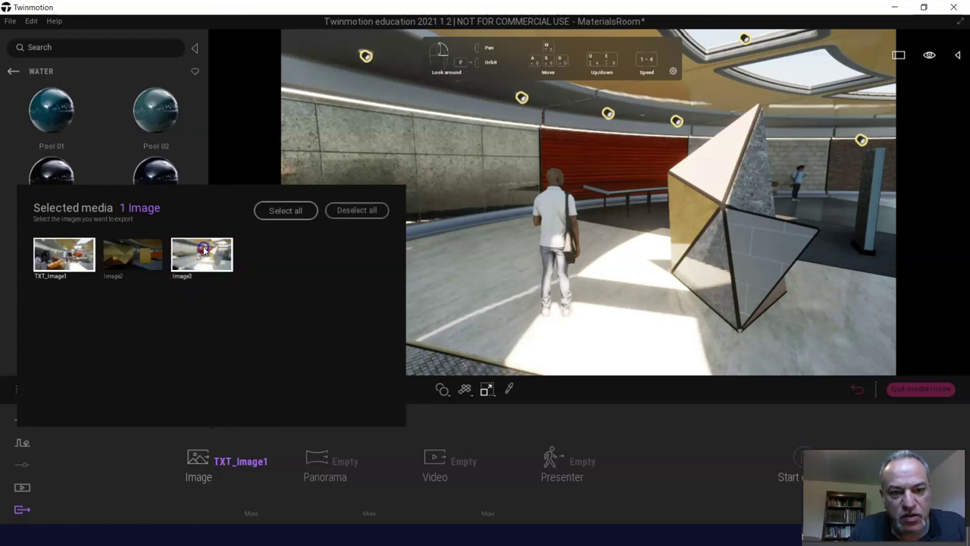
click(115, 245)
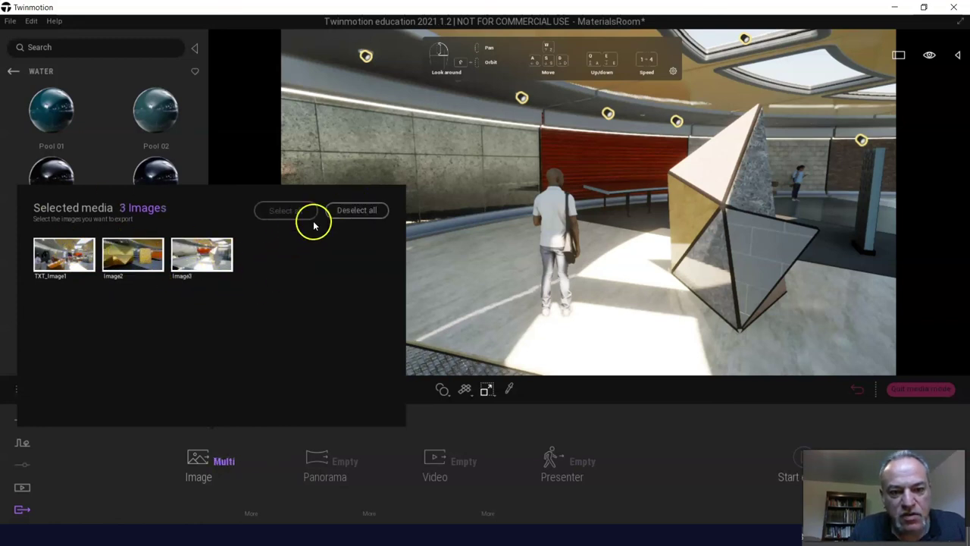
click(412, 313)
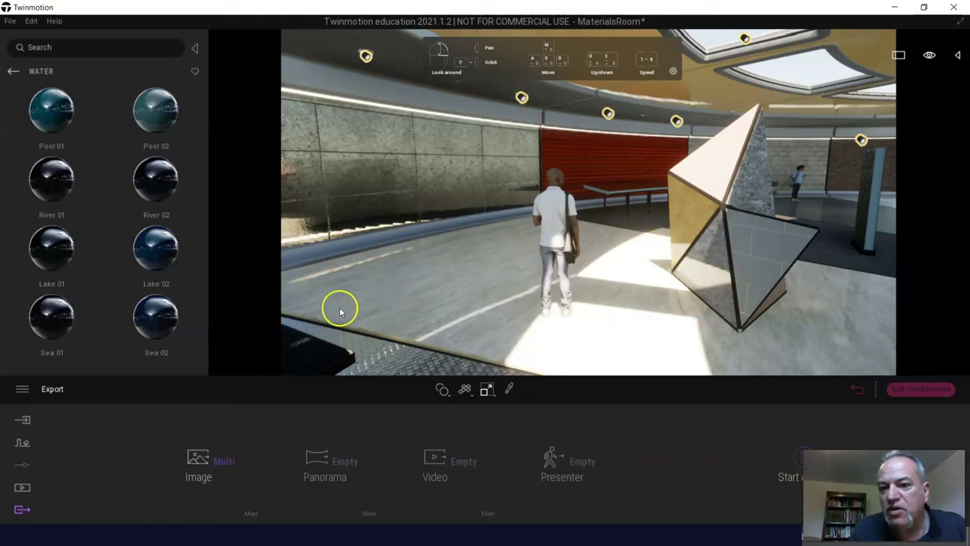
- Select the man taking a photo near the diamond-patterned wall, try scaling him slightly, and walk to the construction workers
key(w)
right_drag(674, 248, 674, 248)
drag(674, 249, 674, 249)
click(490, 205)
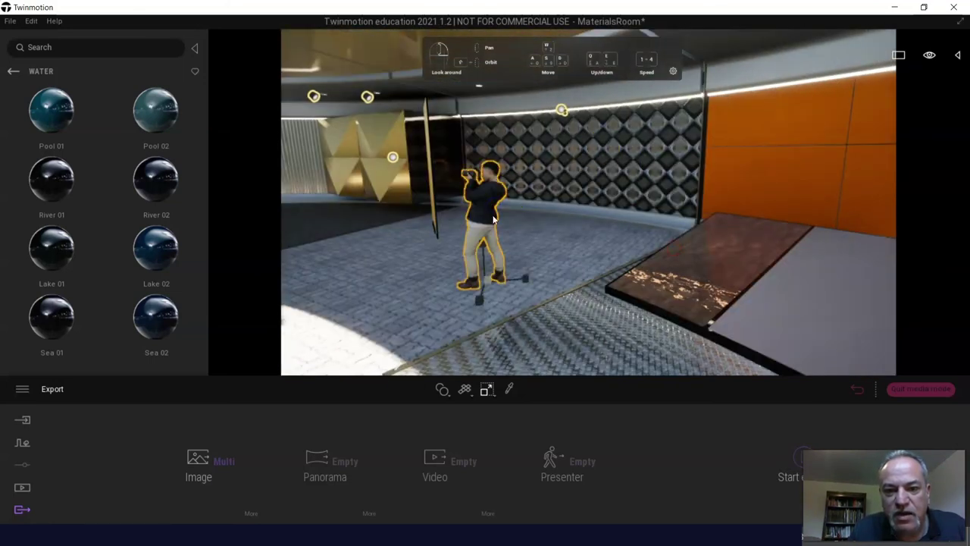
mouse_move(521, 282)
mouse_down()
mouse_move(579, 277)
mouse_move(530, 285)
mouse_up()
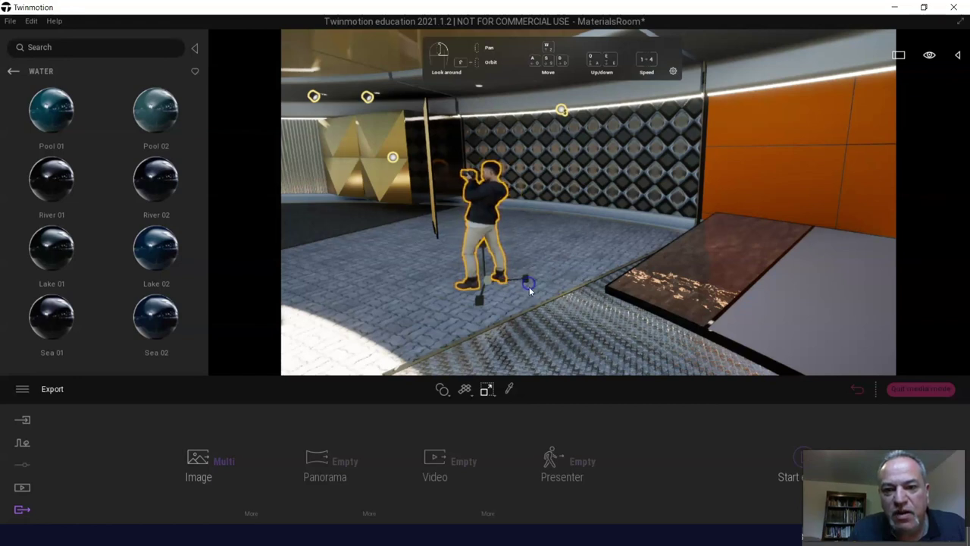
drag(612, 298, 766, 254)
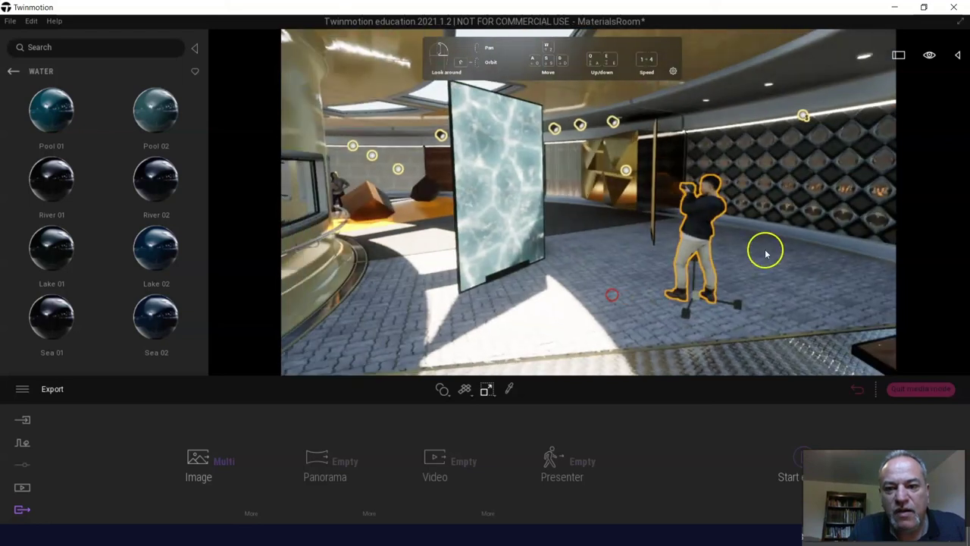
mouse_move(528, 231)
mouse_down()
mouse_move(524, 223)
mouse_move(539, 224)
mouse_move(596, 263)
mouse_move(793, 272)
mouse_up()
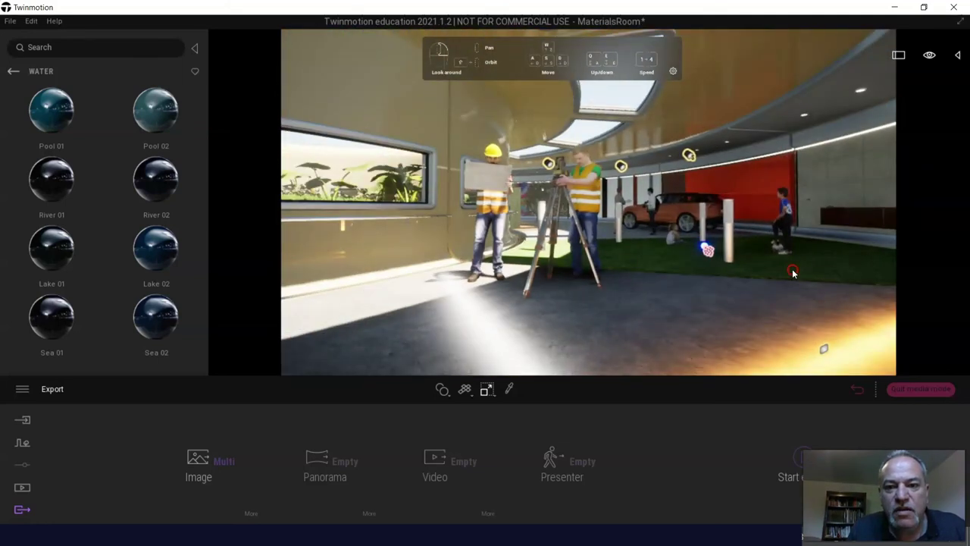